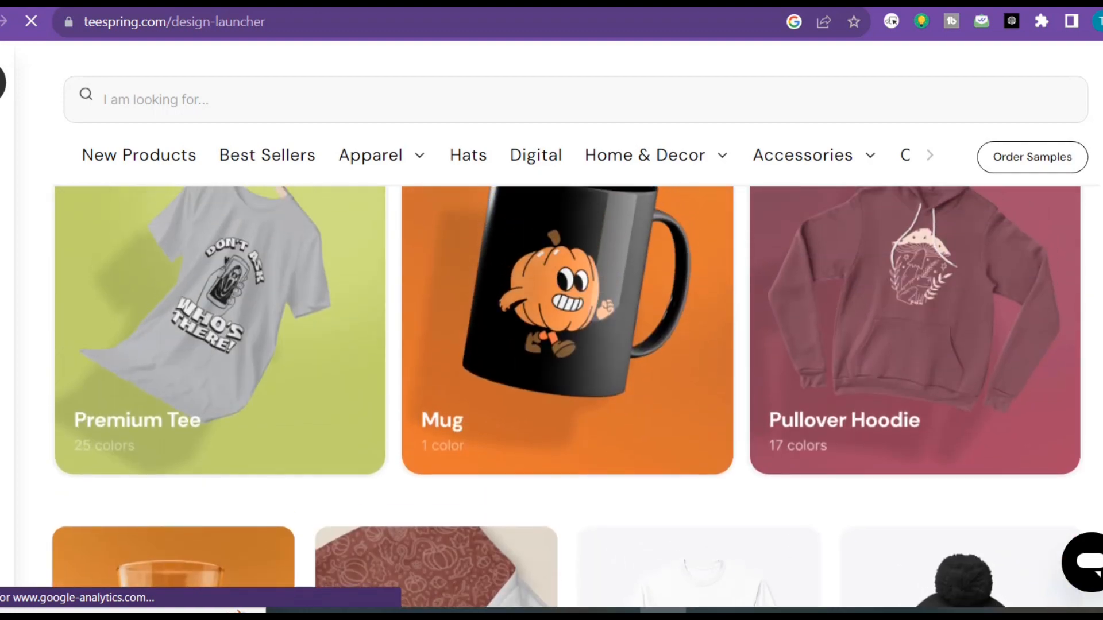
Open the payout settings and review the PayPal, Payoneer and two-factor authentication sections
mouse_move(5, 287)
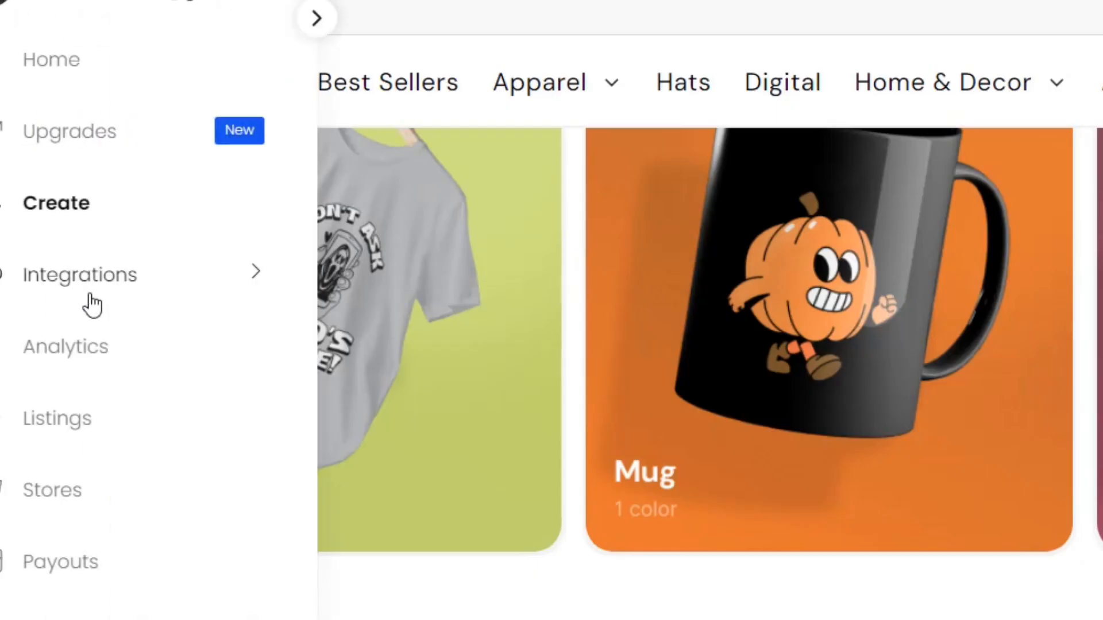
left_click(239, 276)
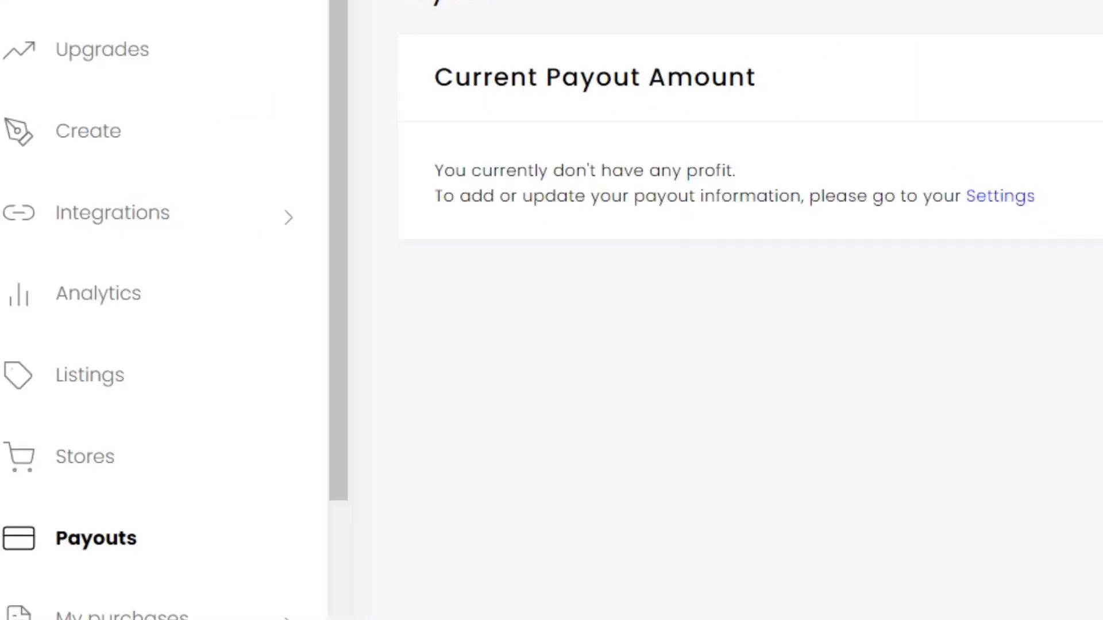
left_click(1002, 197)
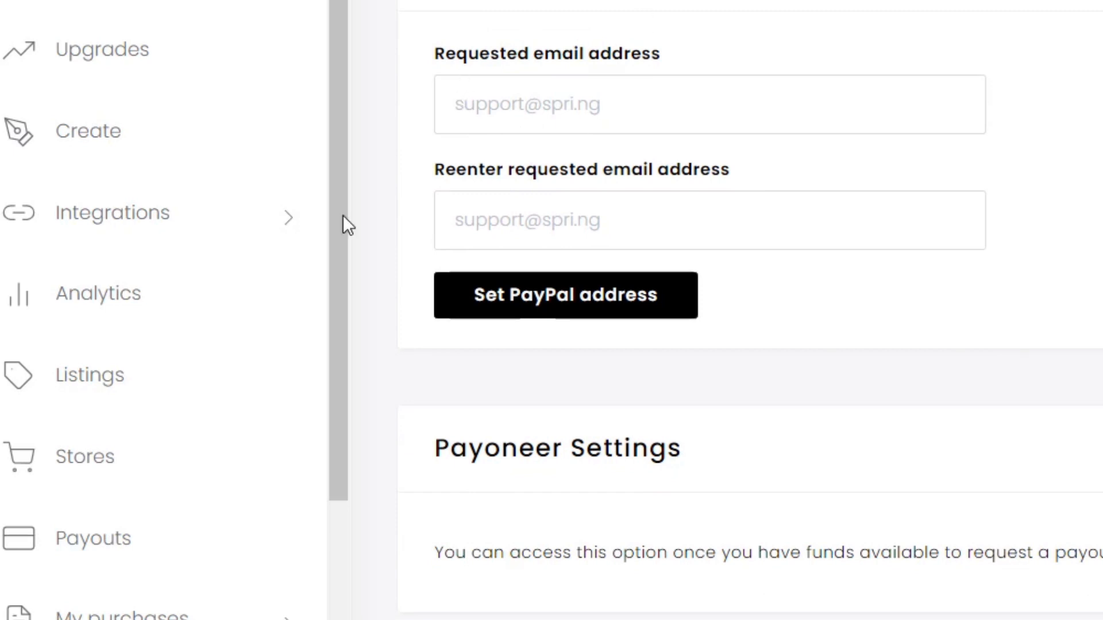
scroll(500, 67, "down", 6)
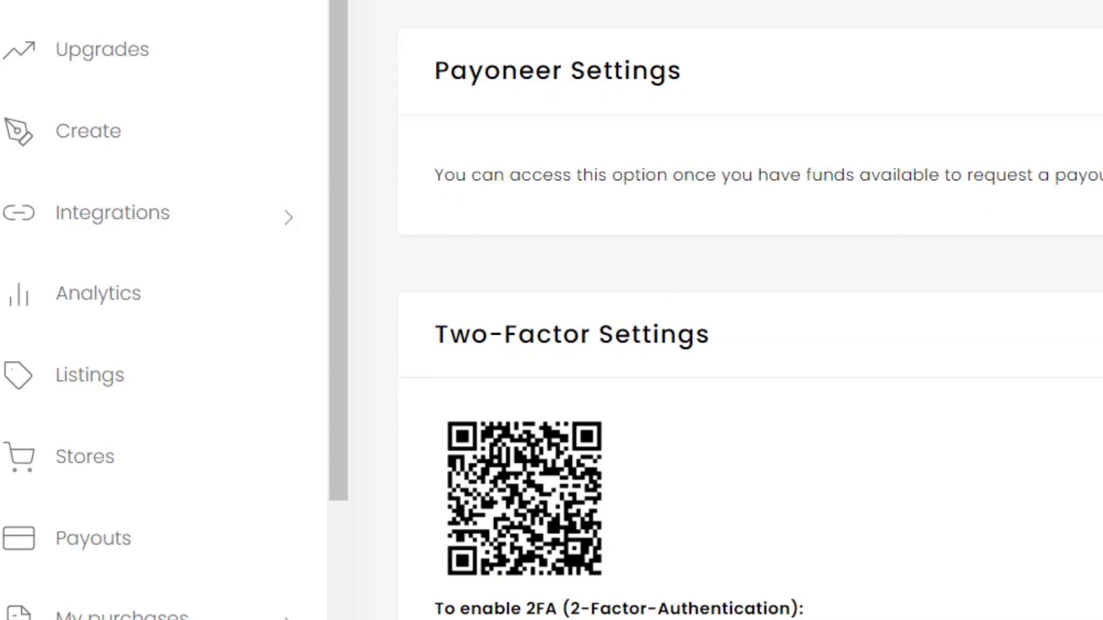
scroll(886, 42, "down", 3)
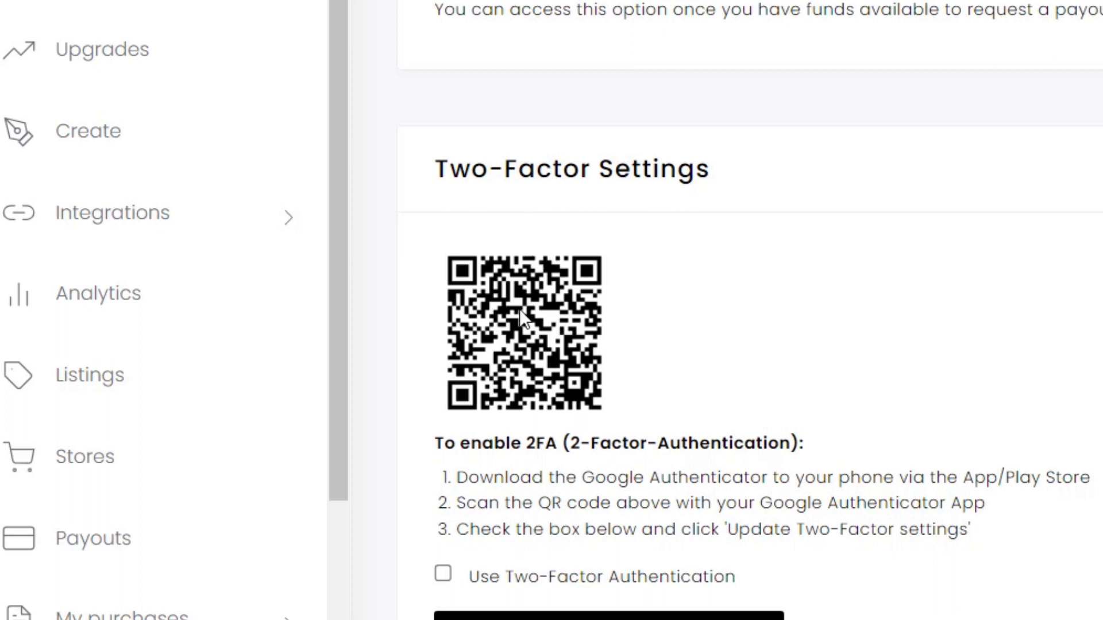
scroll(524, 569, "down", 2)
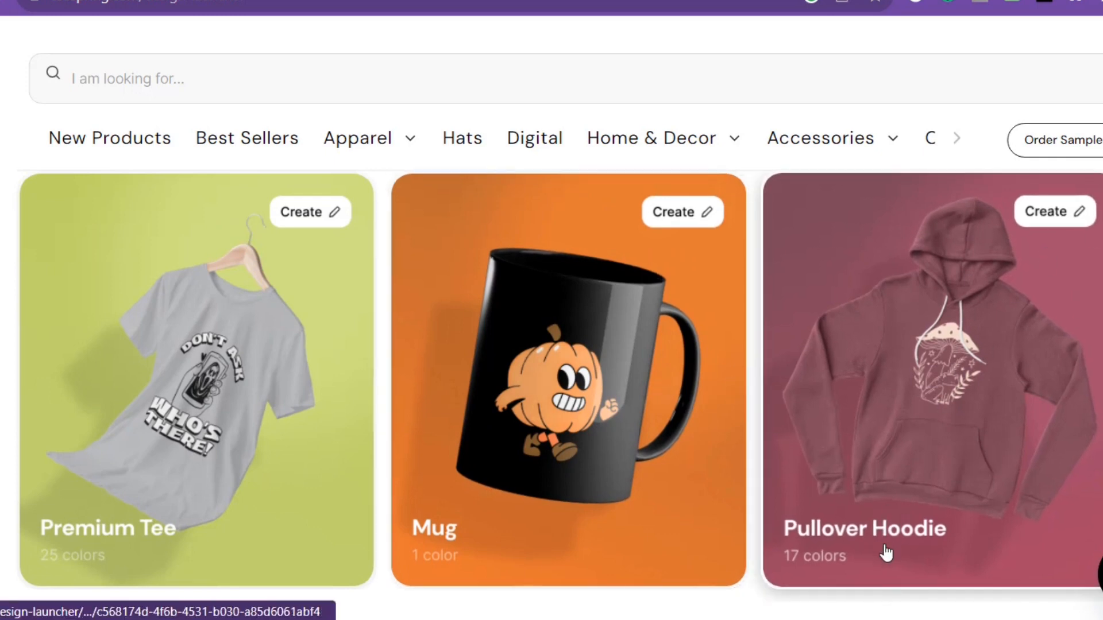
Start a Pullover Hoodie design and add light blue, crimson and bright green to its product colors
left_click(1055, 221)
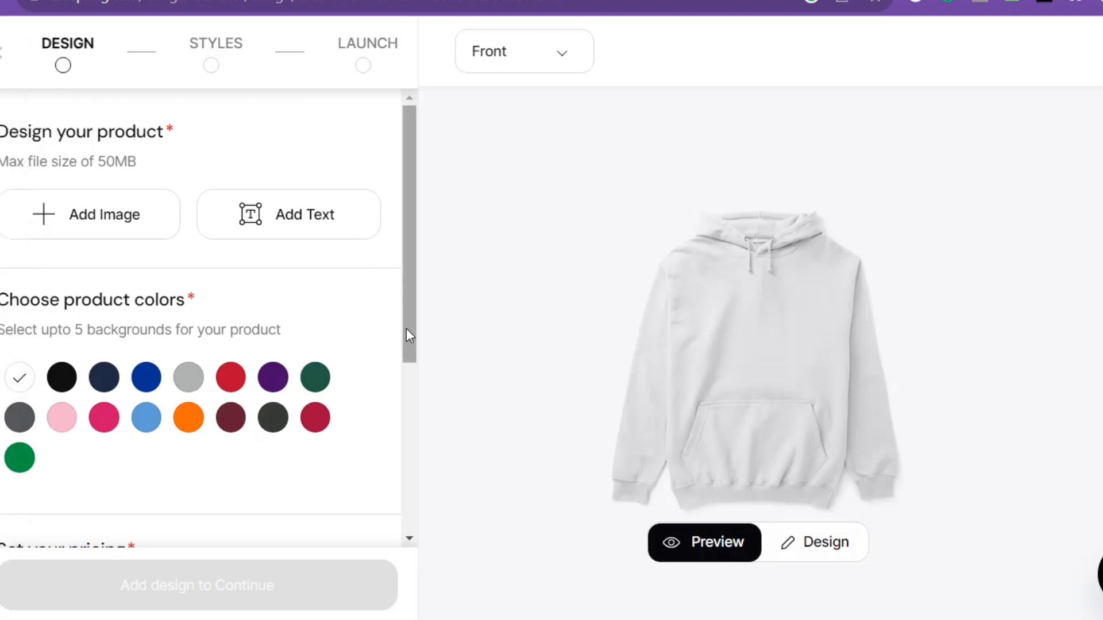
scroll(406, 328, "down", 5)
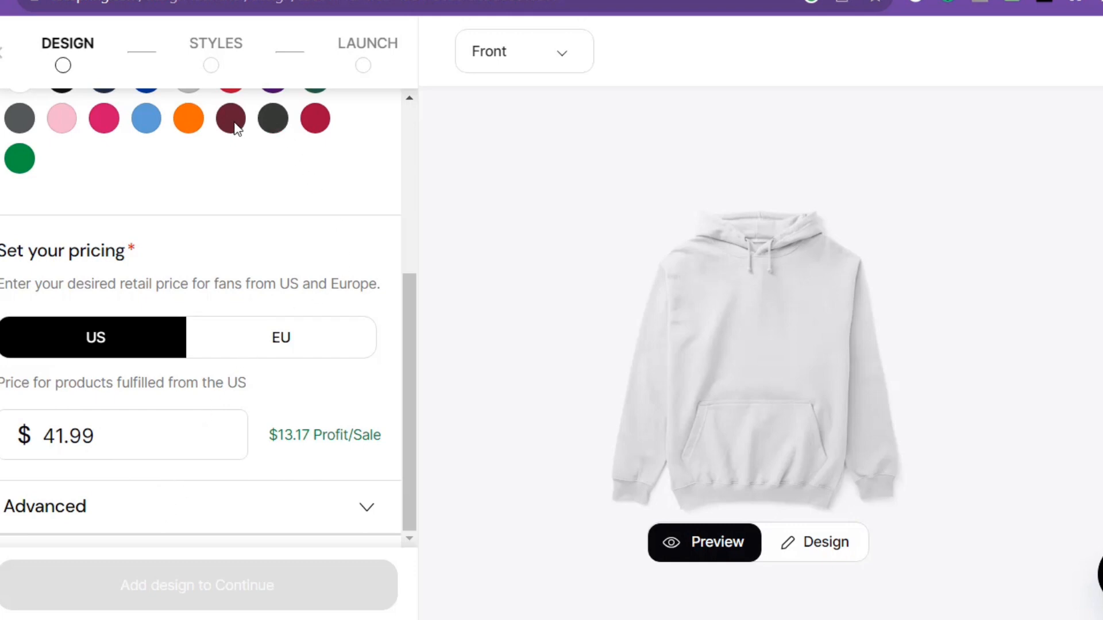
left_click(145, 122)
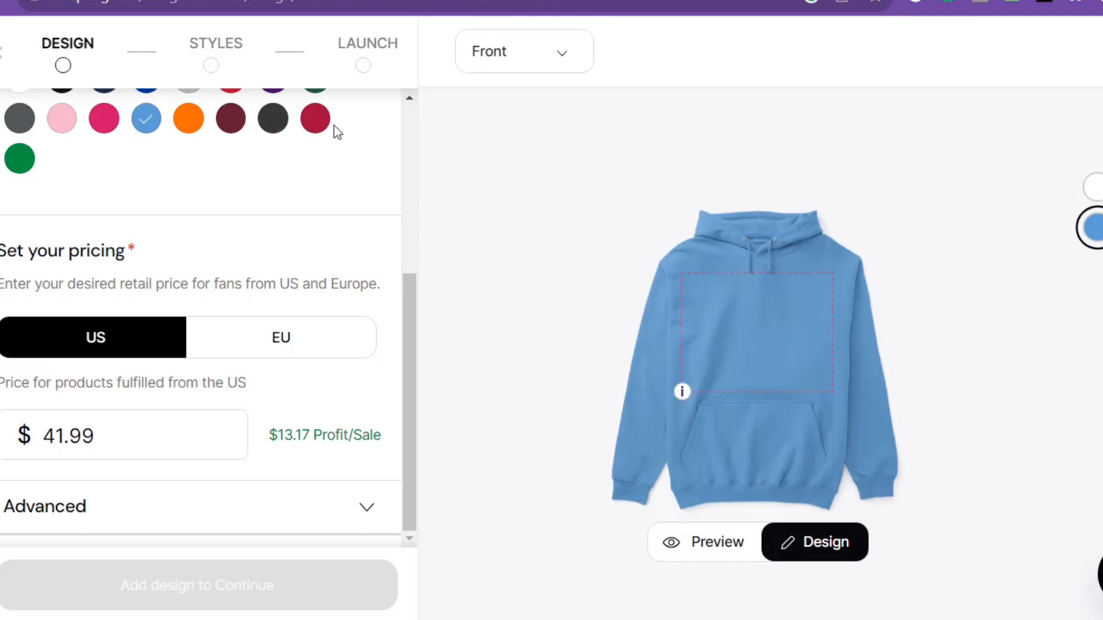
left_click(316, 128)
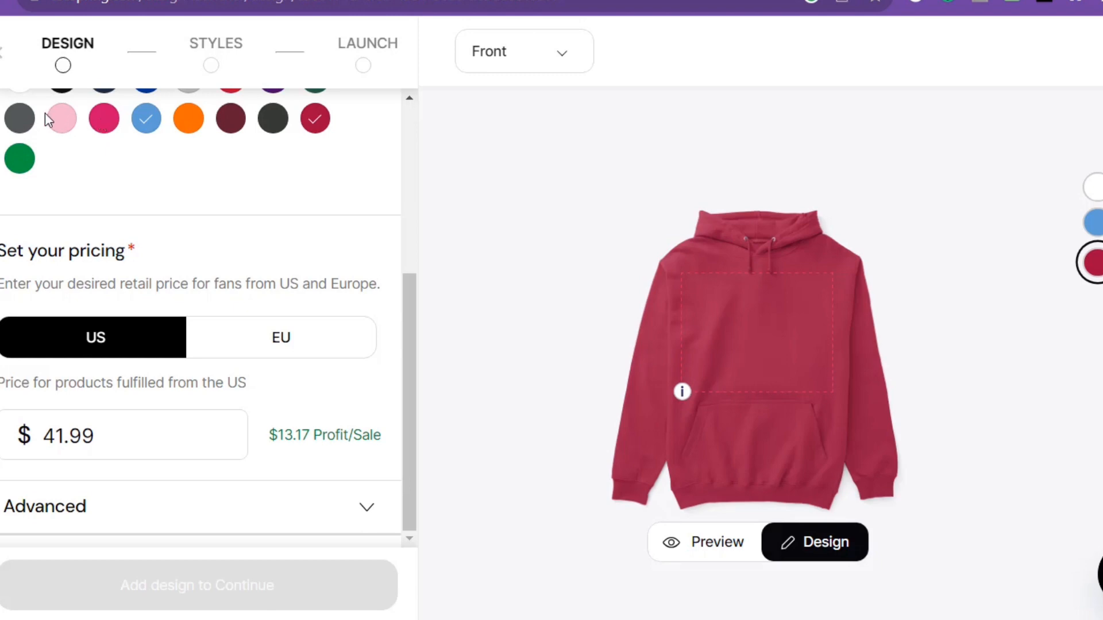
left_click(20, 160)
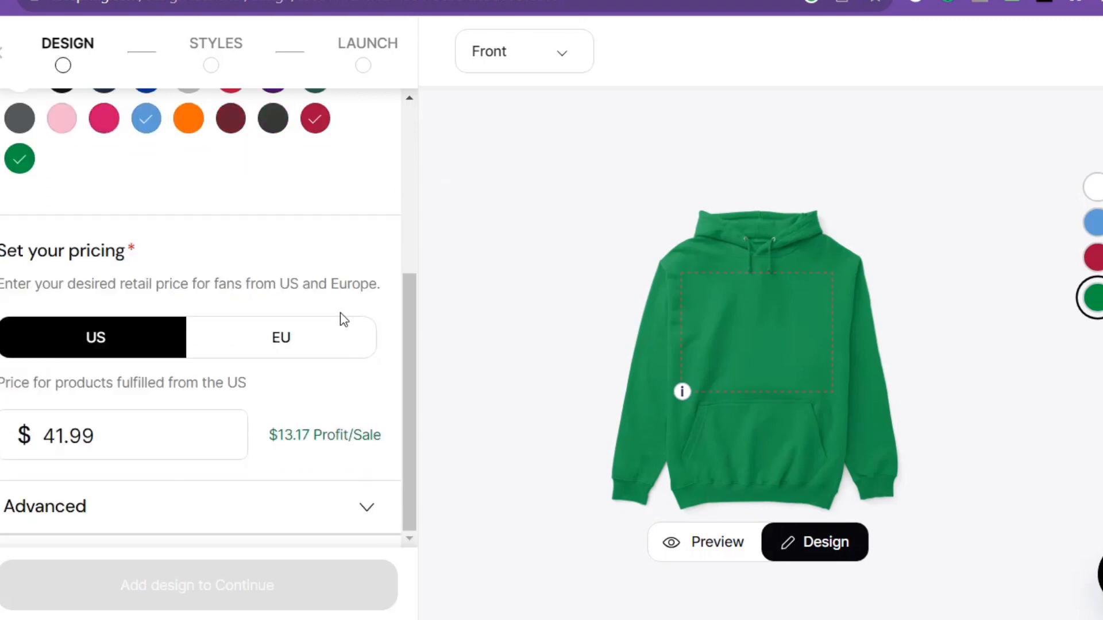
mouse_move(48, 423)
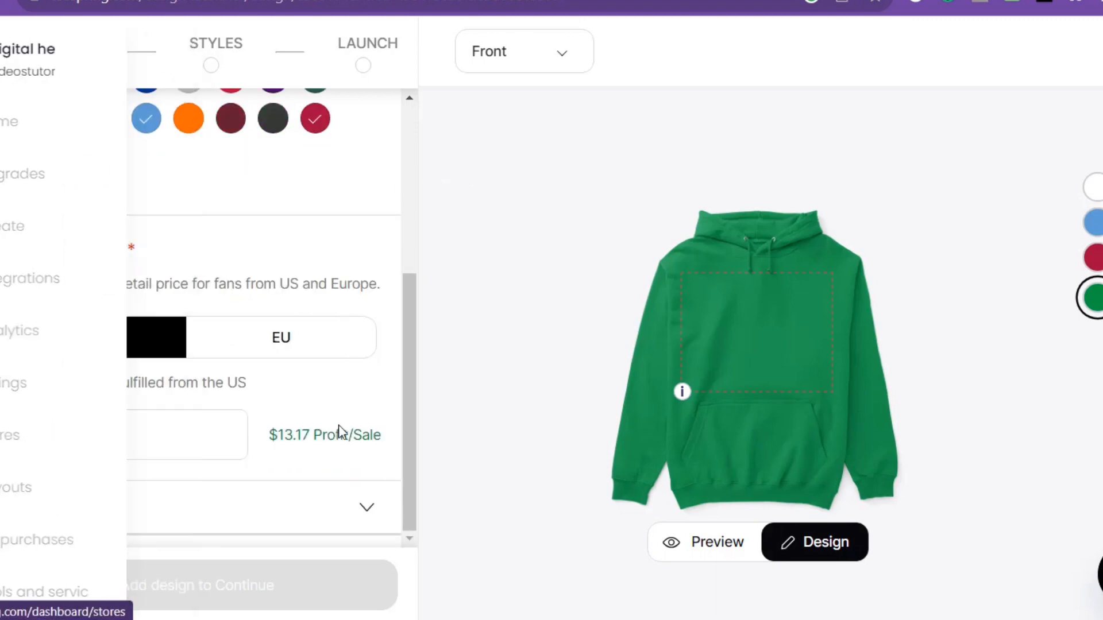
left_click(234, 448)
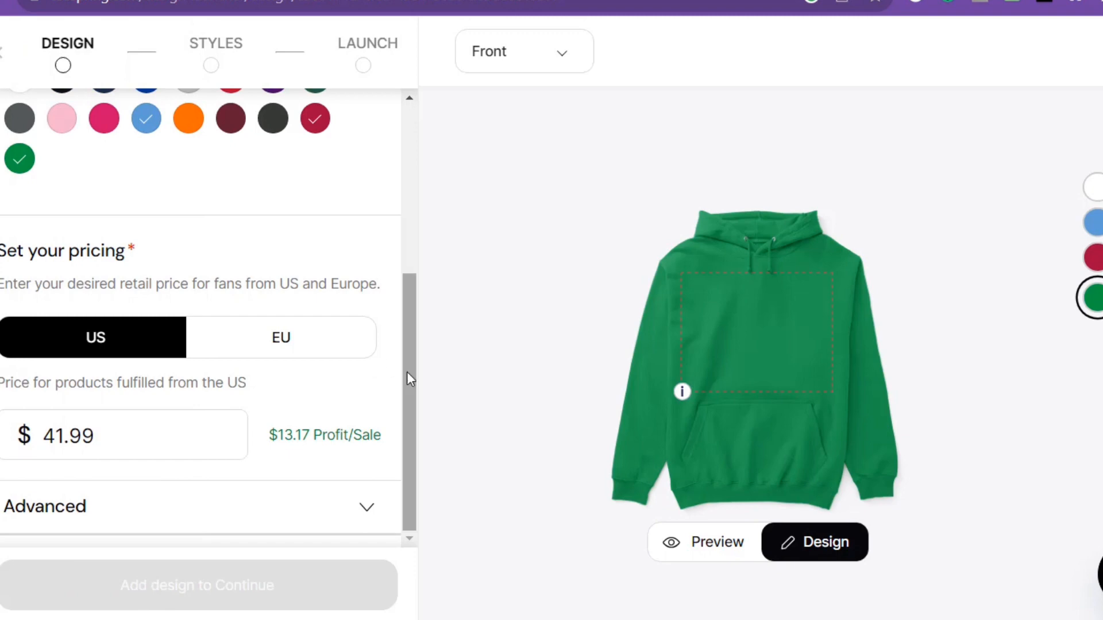
scroll(404, 233, "up", 4)
scroll(404, 233, "up", 2)
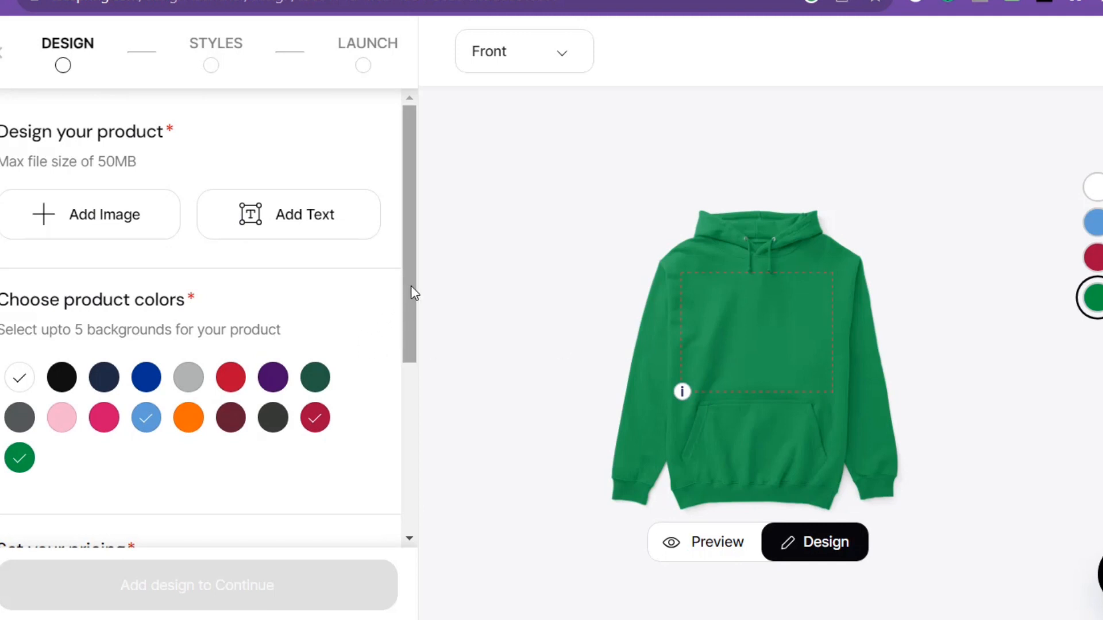
left_click_drag(412, 288, 412, 354)
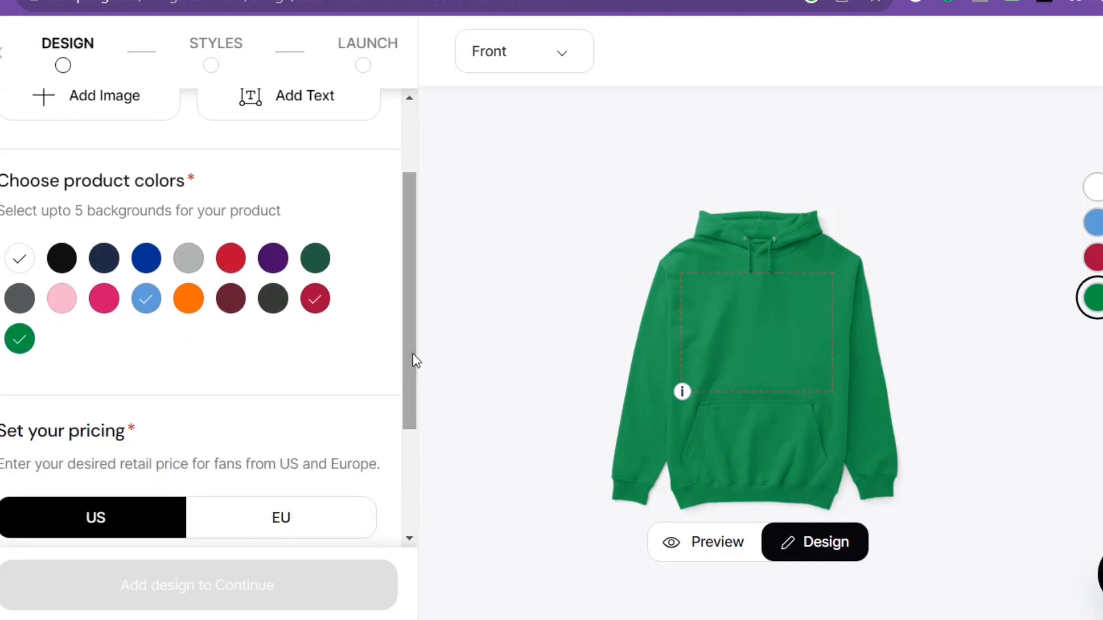
Switch to the "clipdrop ai" search results, open the Clipdrop website and launch its Stable Doodle tool
left_click(63, 0)
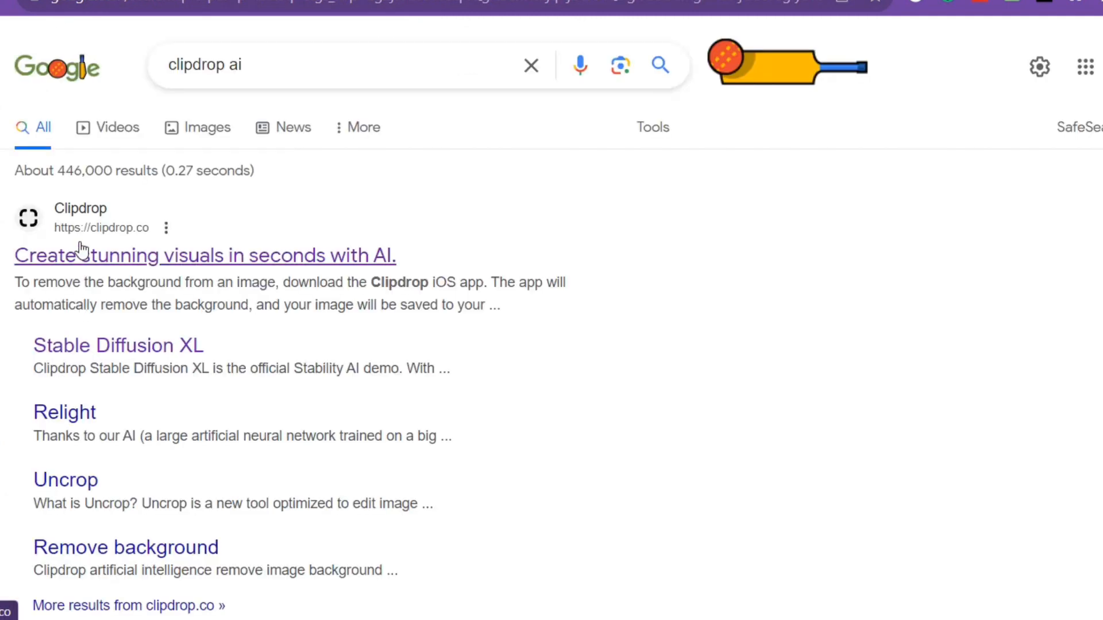
left_click(138, 257)
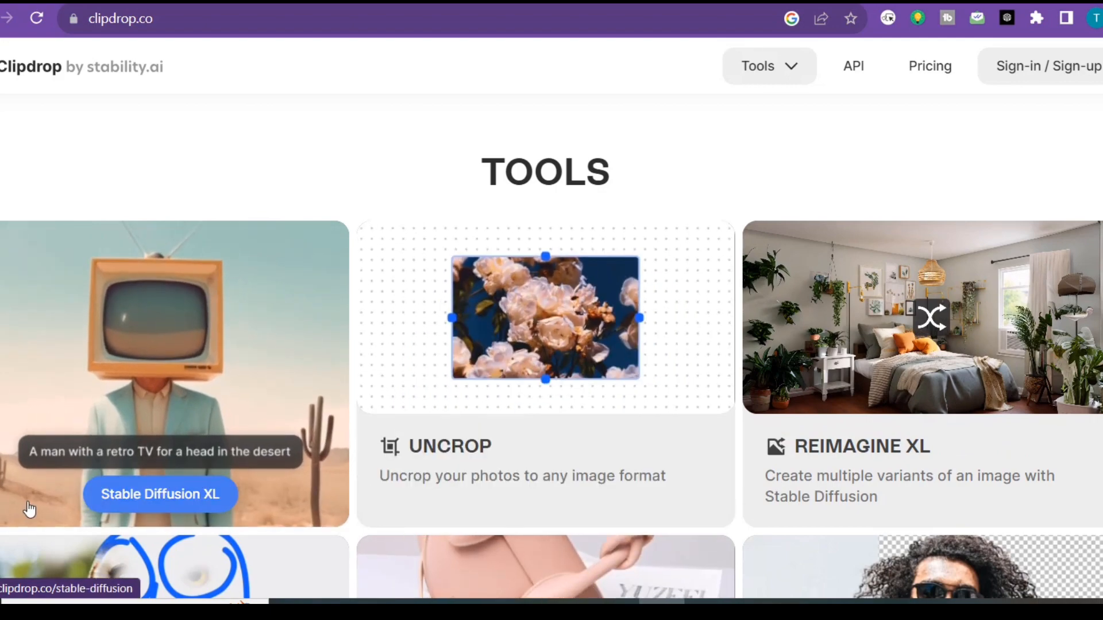
scroll(25, 433, "down", 8)
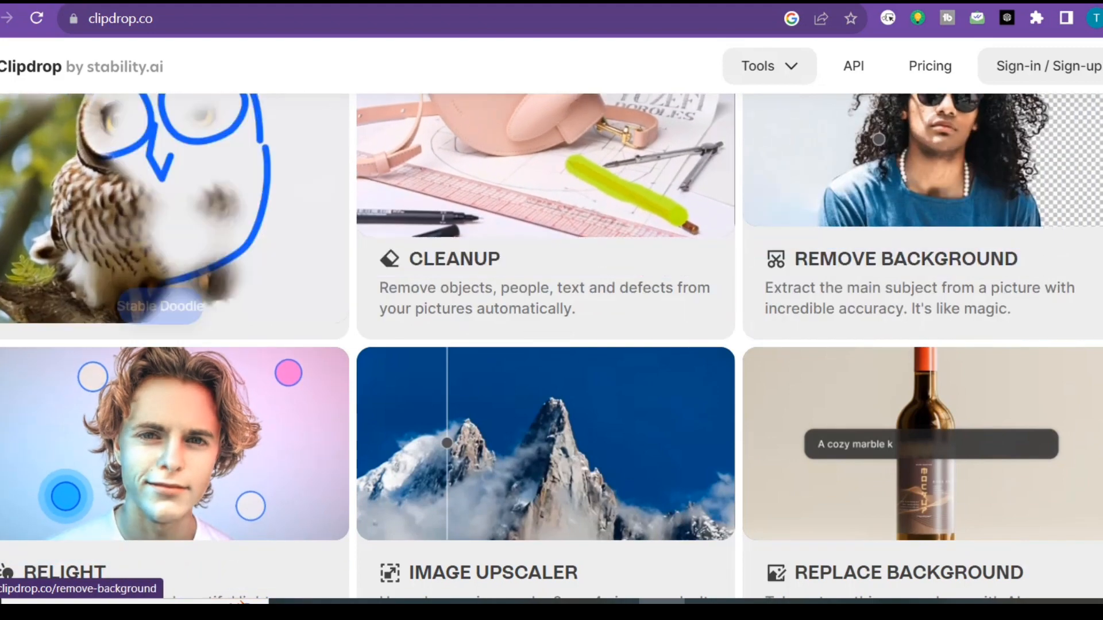
scroll(552, 345, "down", 7)
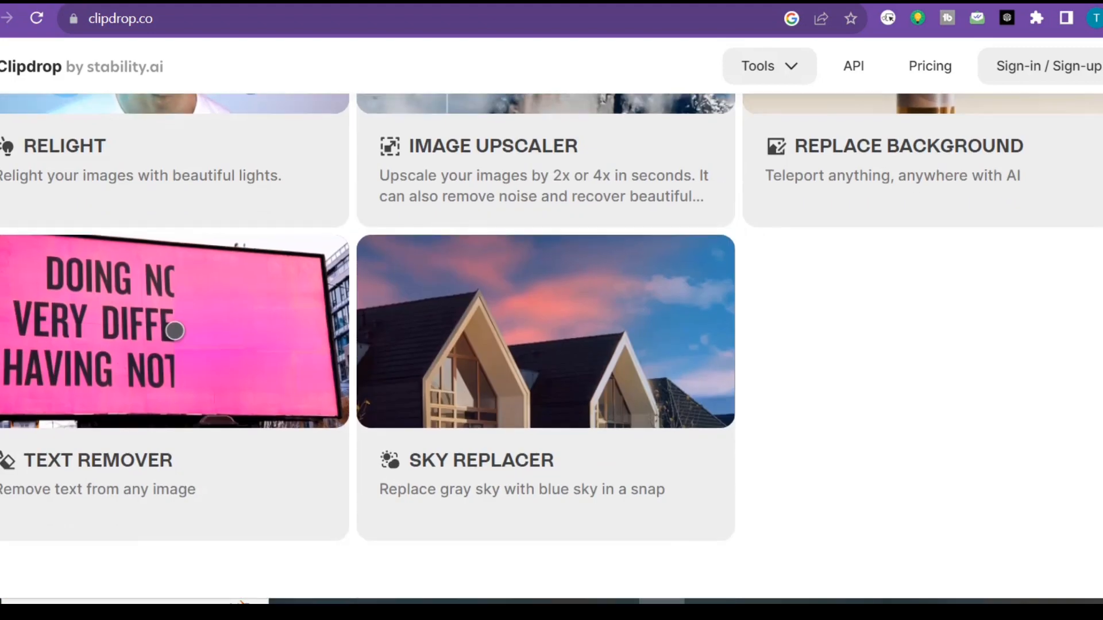
scroll(174, 330, "up", 6)
scroll(879, 250, "up", 2)
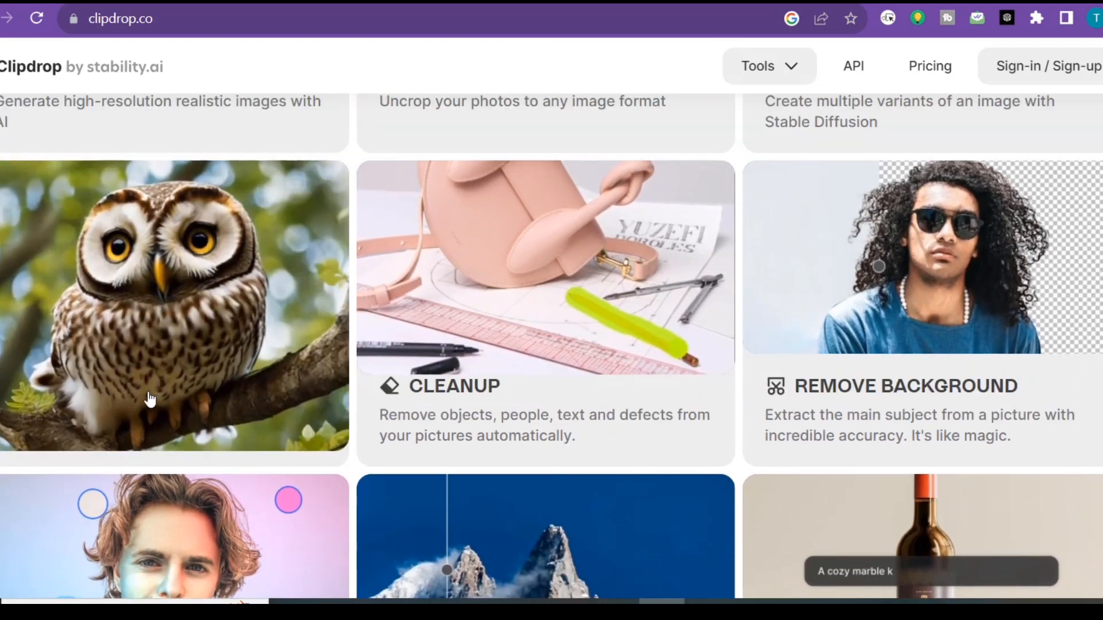
mouse_move(136, 399)
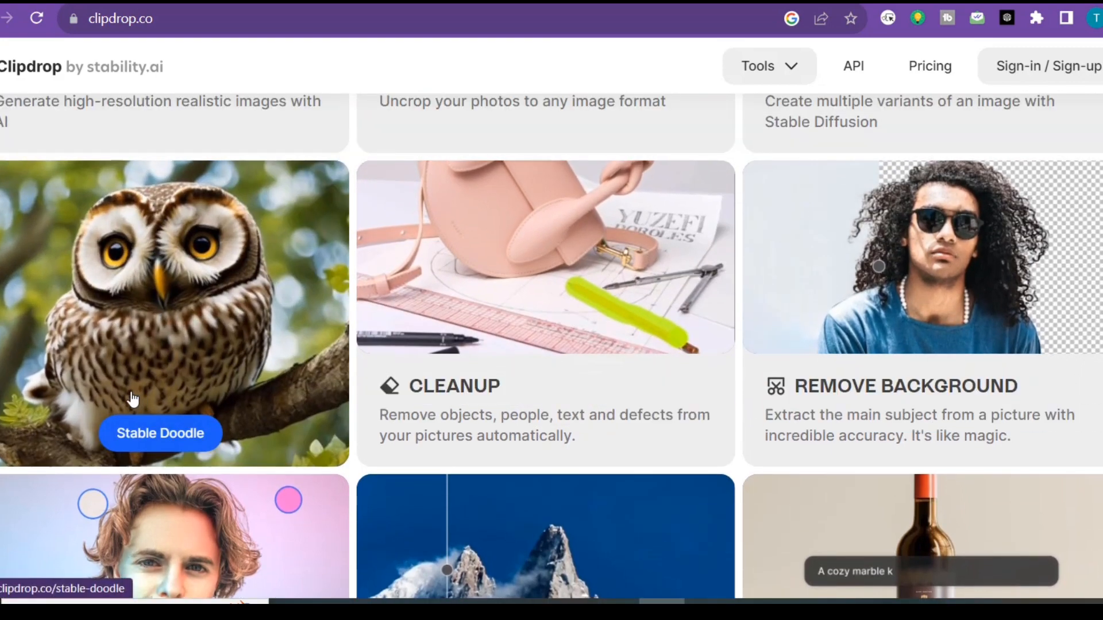
left_click(159, 435)
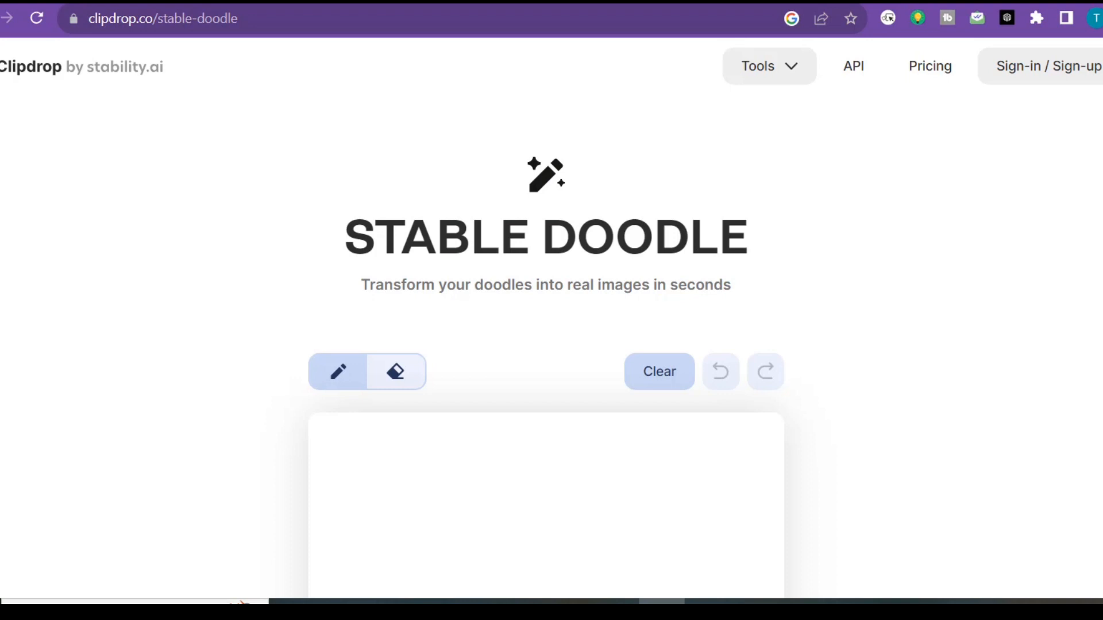
Generate images from the prompt "a boy playing football" and download the cartoon illustration in HD
scroll(546, 345, "down", 10)
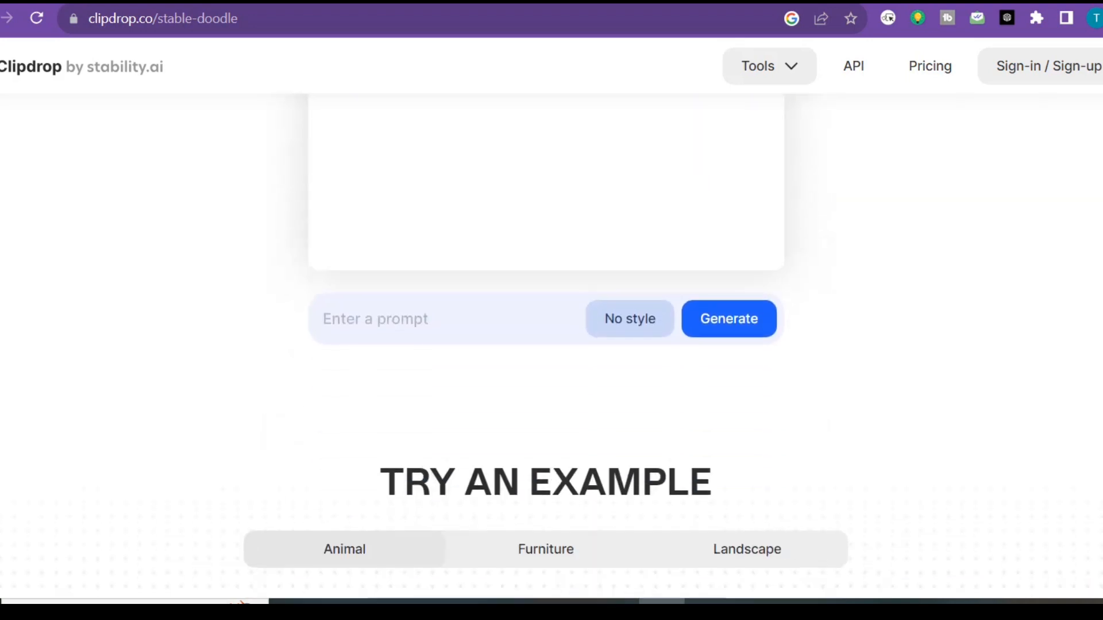
left_click(412, 320)
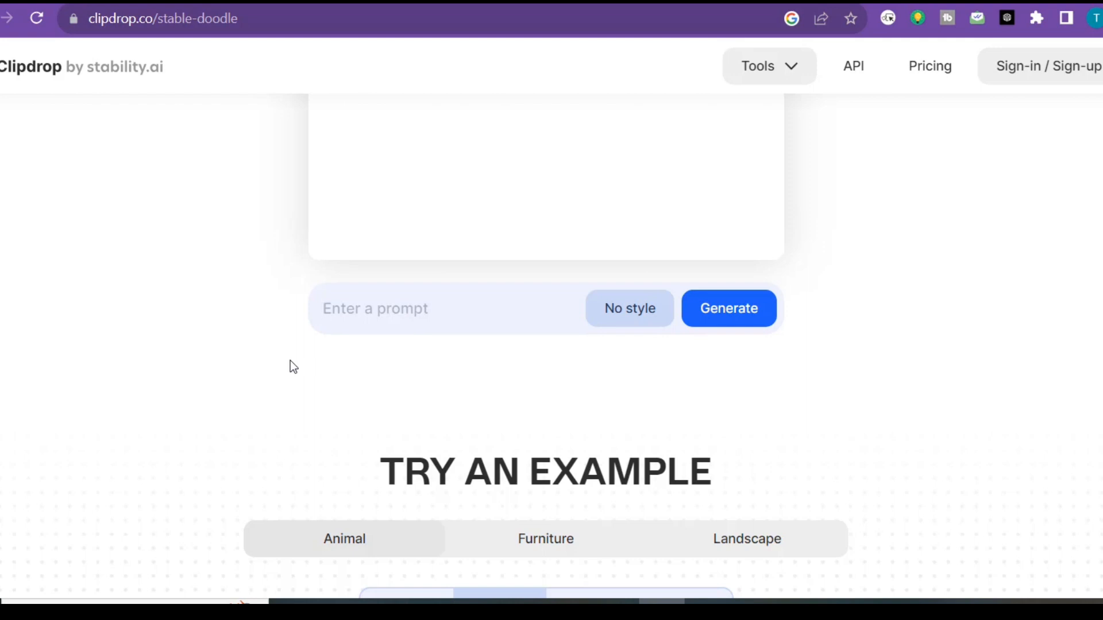
type("a boy playing football")
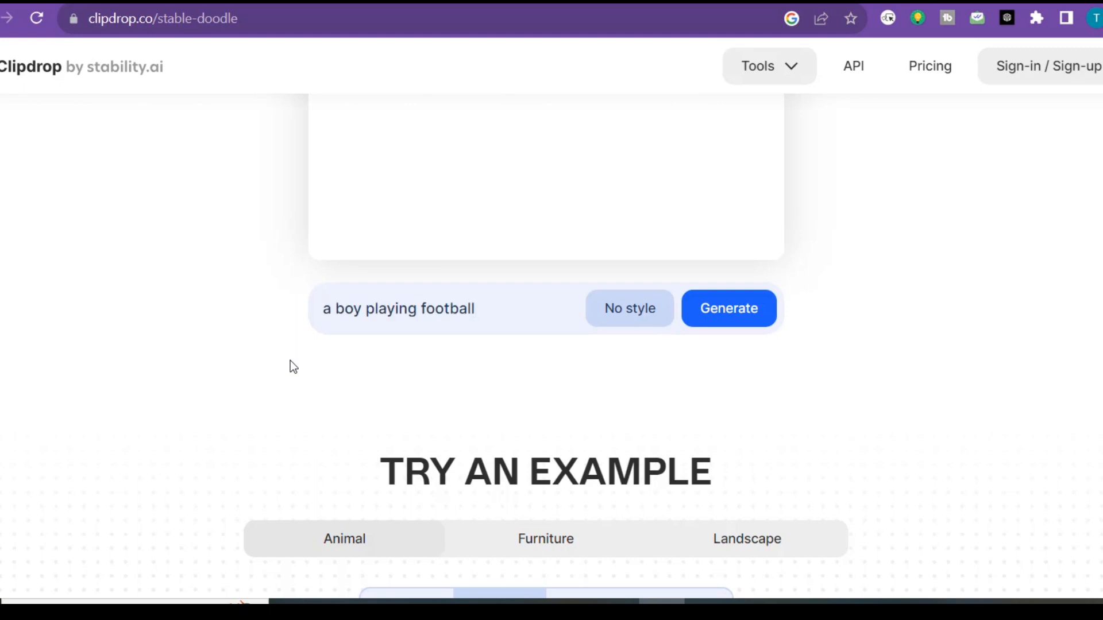
key("Return")
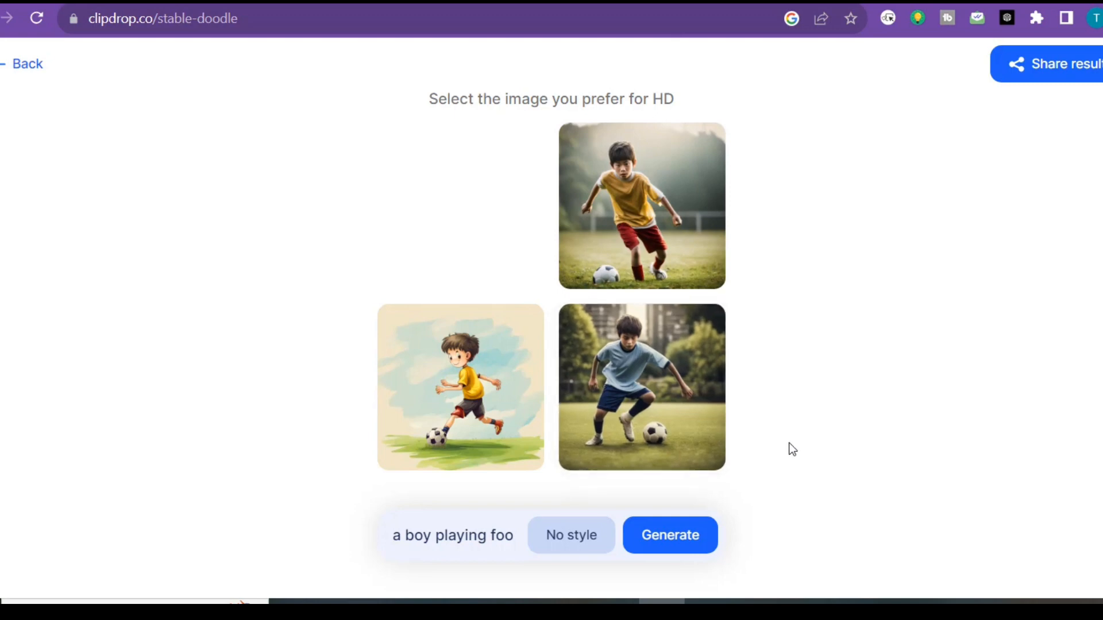
left_click(444, 404)
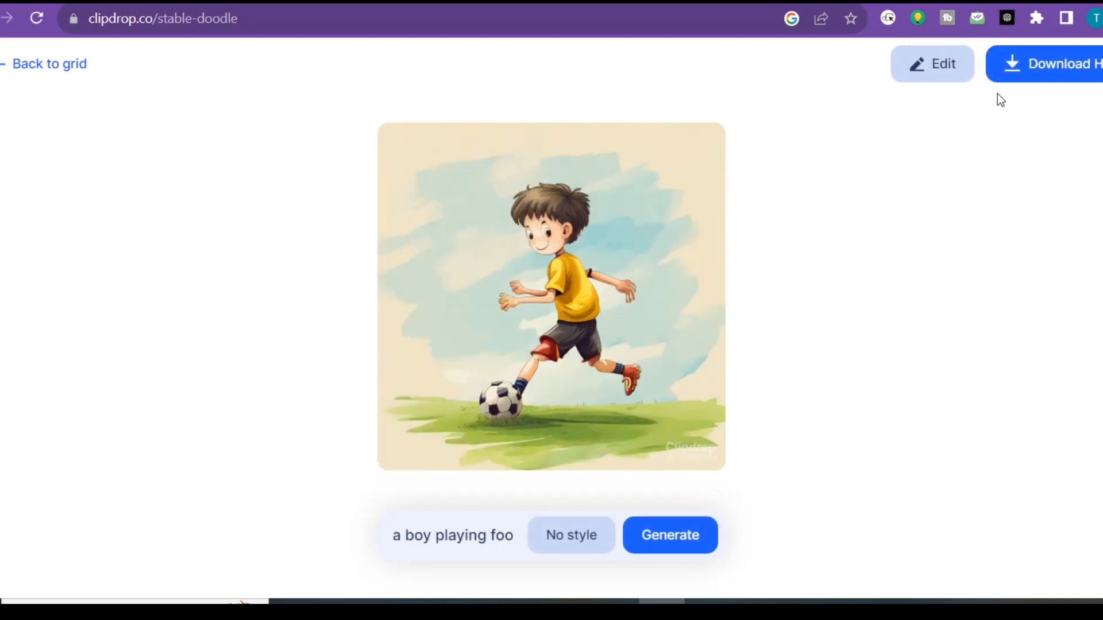
left_click(1025, 80)
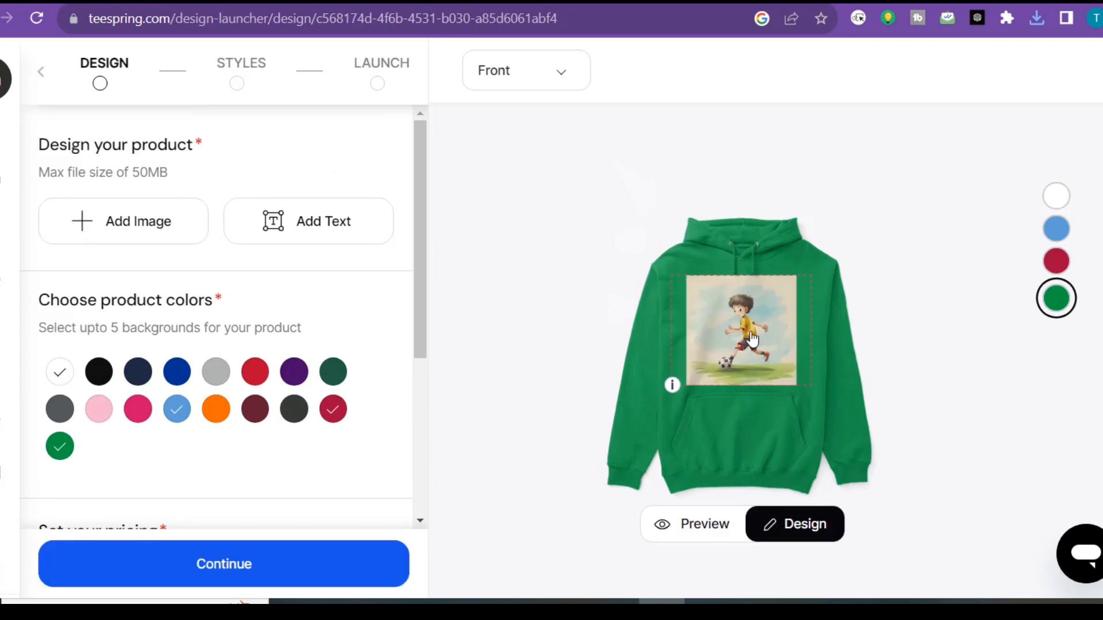
Return to the Teespring hoodie design and add the downloaded football illustration to the hoodie's front
left_click(752, 352)
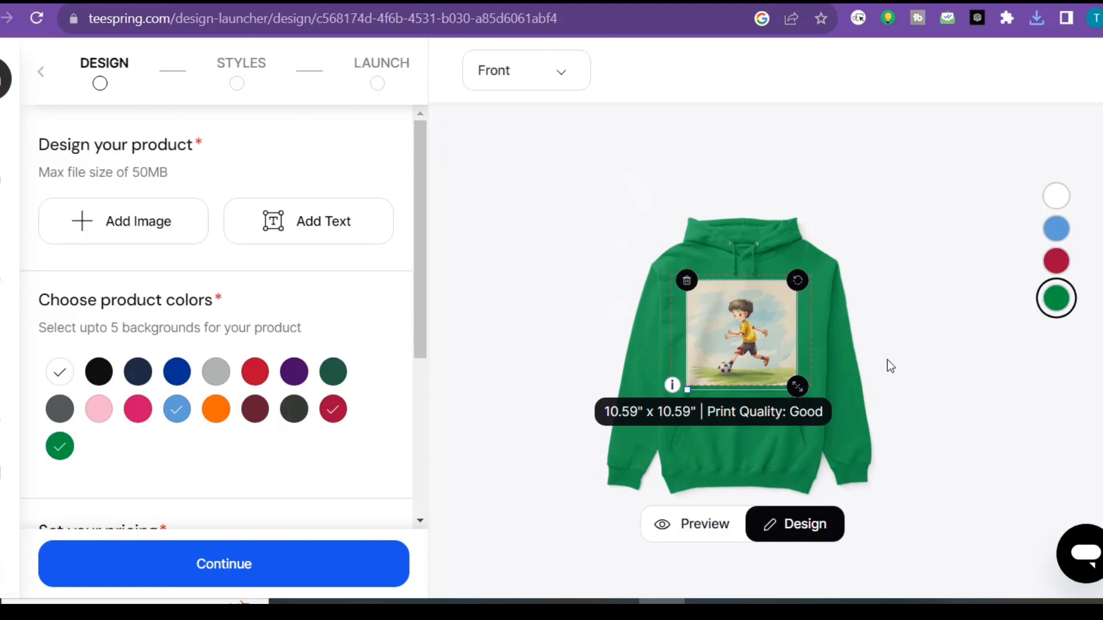
left_click(573, 330)
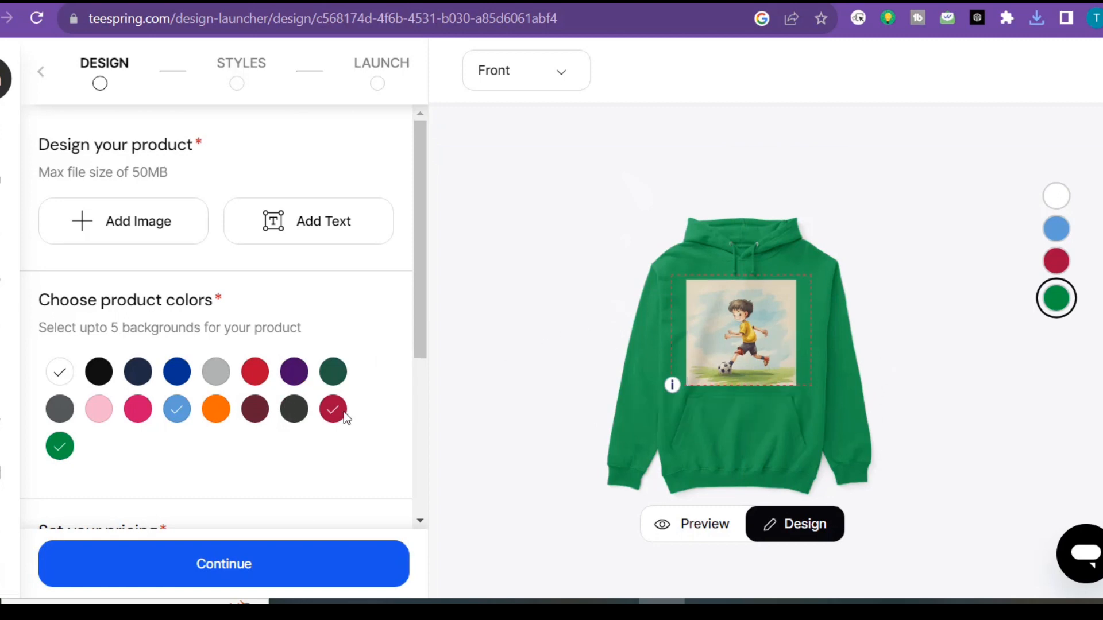
Continue from the hoodie's design to the Styles stage and add the Premium Ring-Spun Cotton T-Shirt to the products
scroll(619, 441, "down", 1)
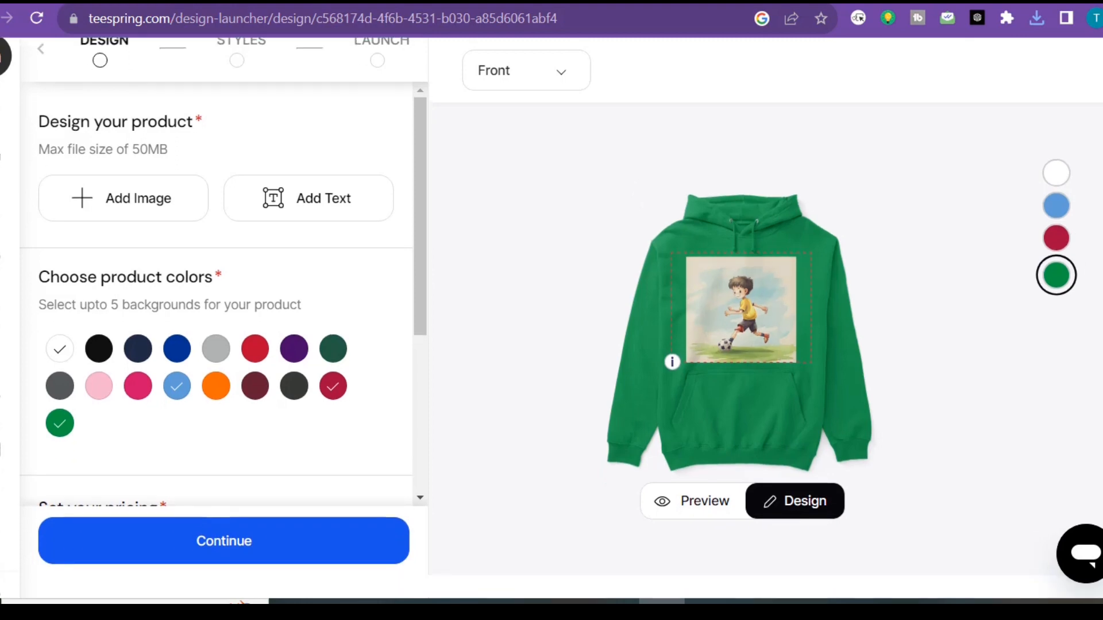
scroll(420, 320, "down", 5)
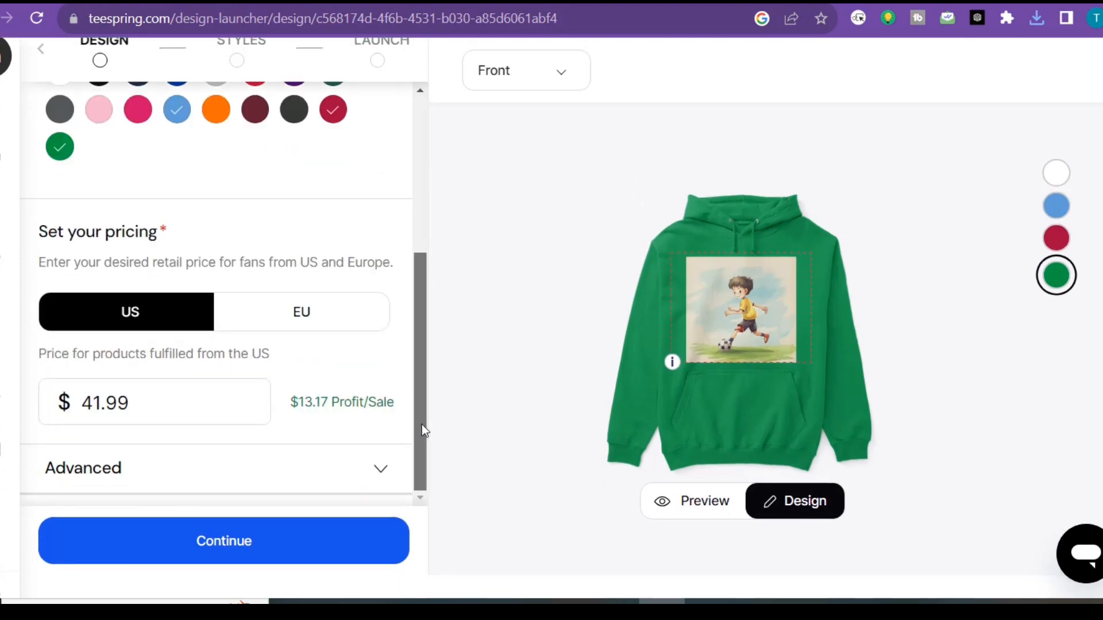
left_click(102, 406)
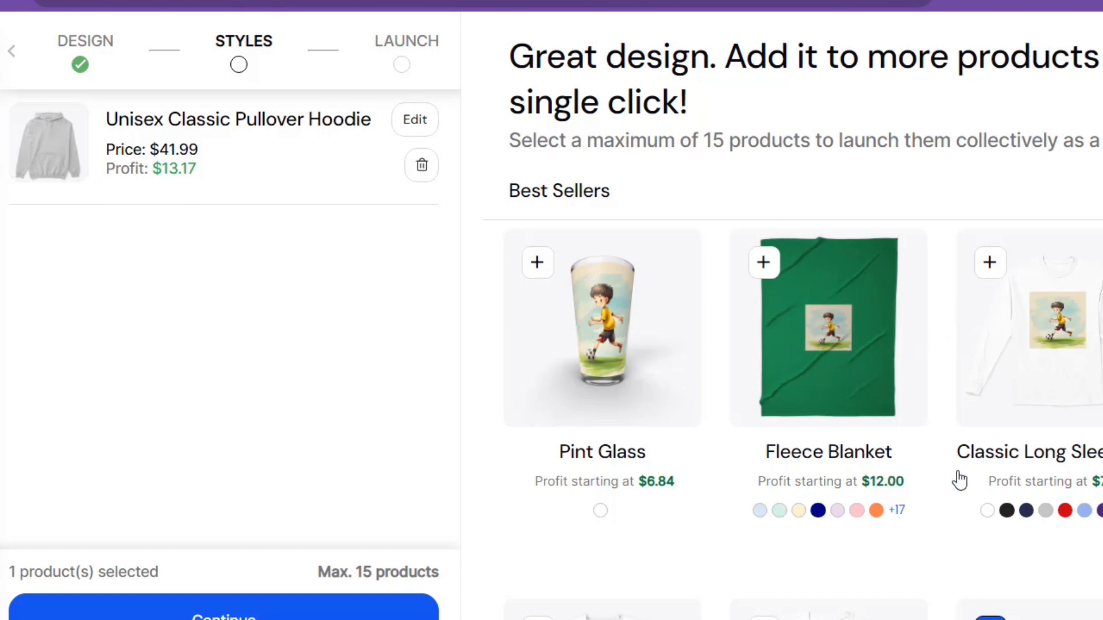
scroll(793, 316, "down", 5)
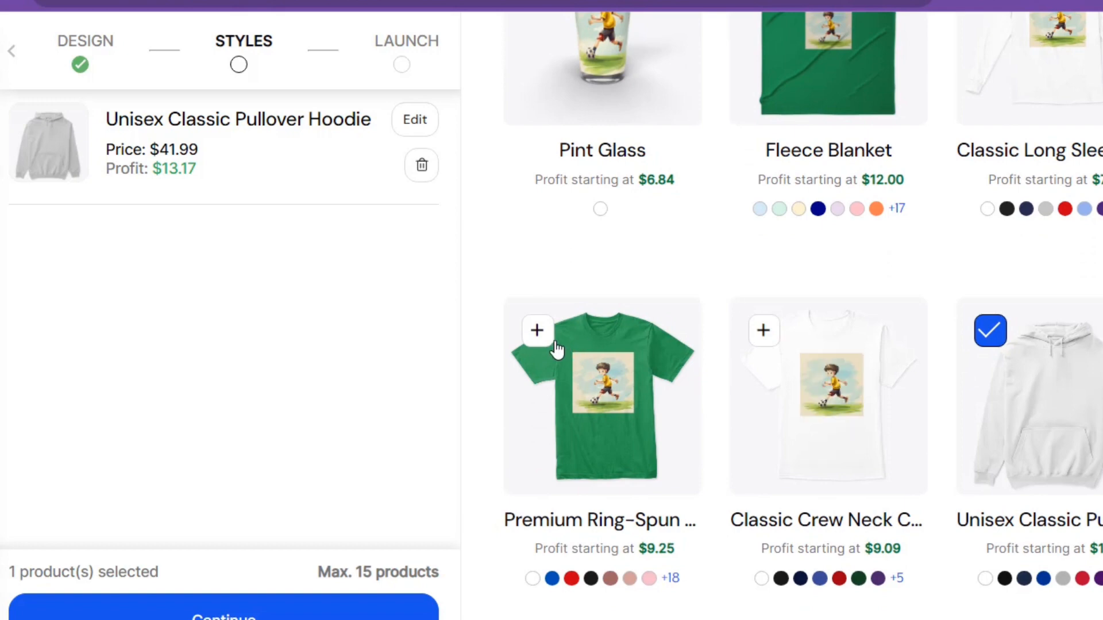
left_click(544, 338)
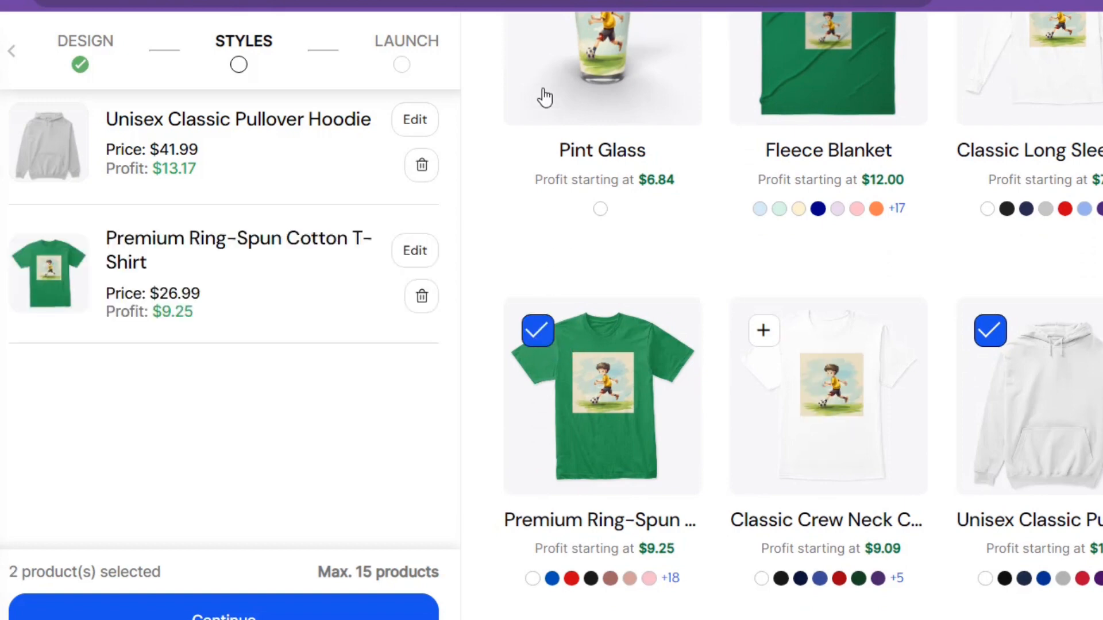
Add the Pint Glass to the selected products and continue to the Launch stage
scroll(648, 121, "up", 5)
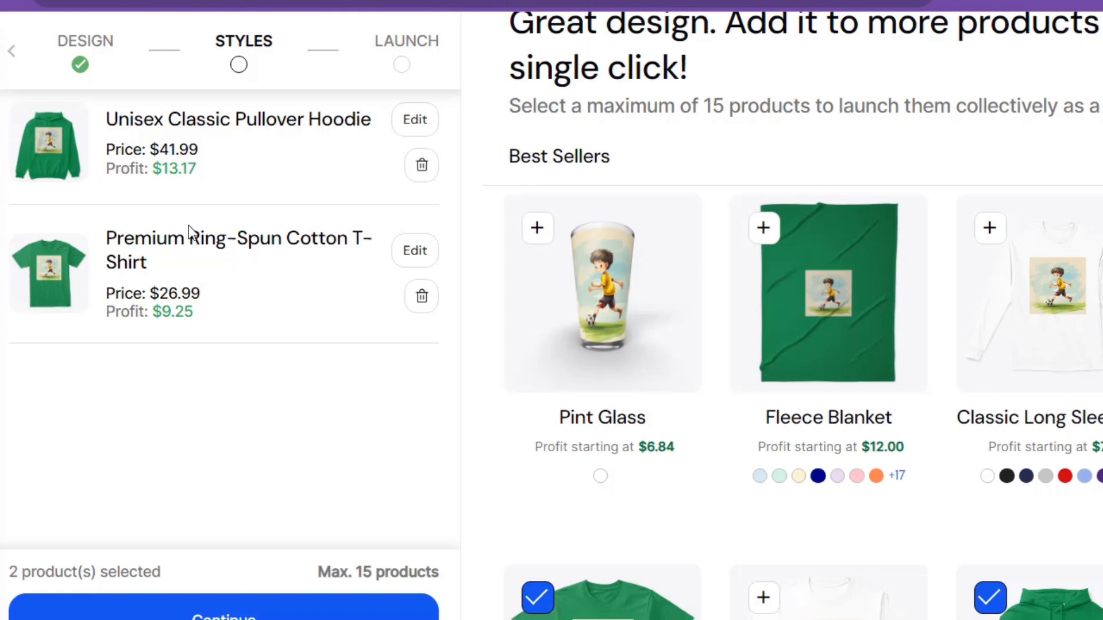
left_click(538, 229)
left_click(537, 228)
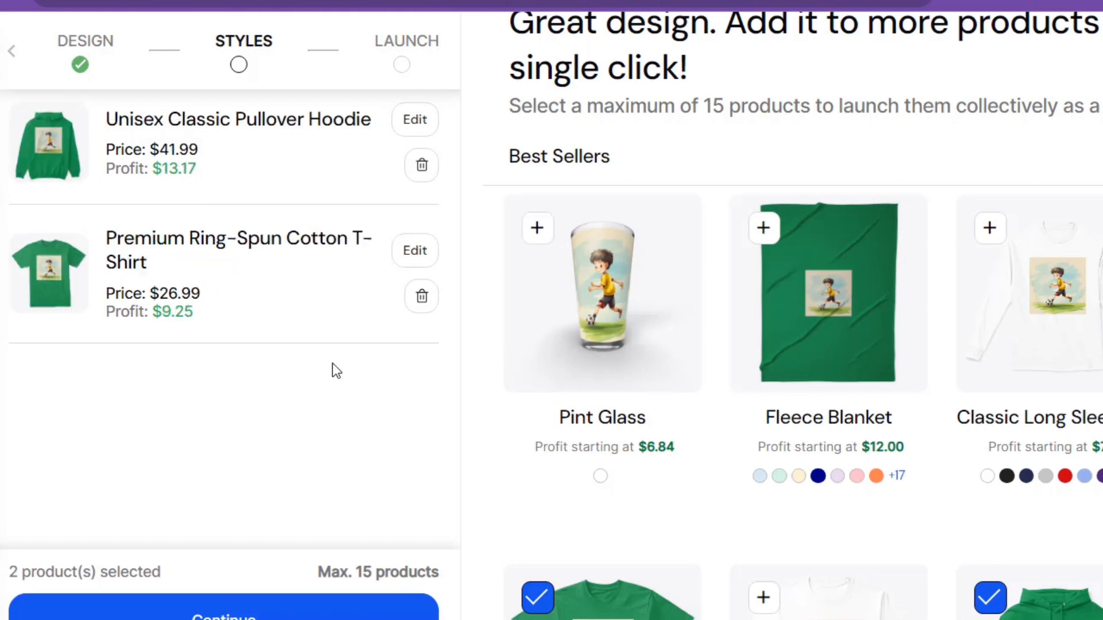
left_click(537, 229)
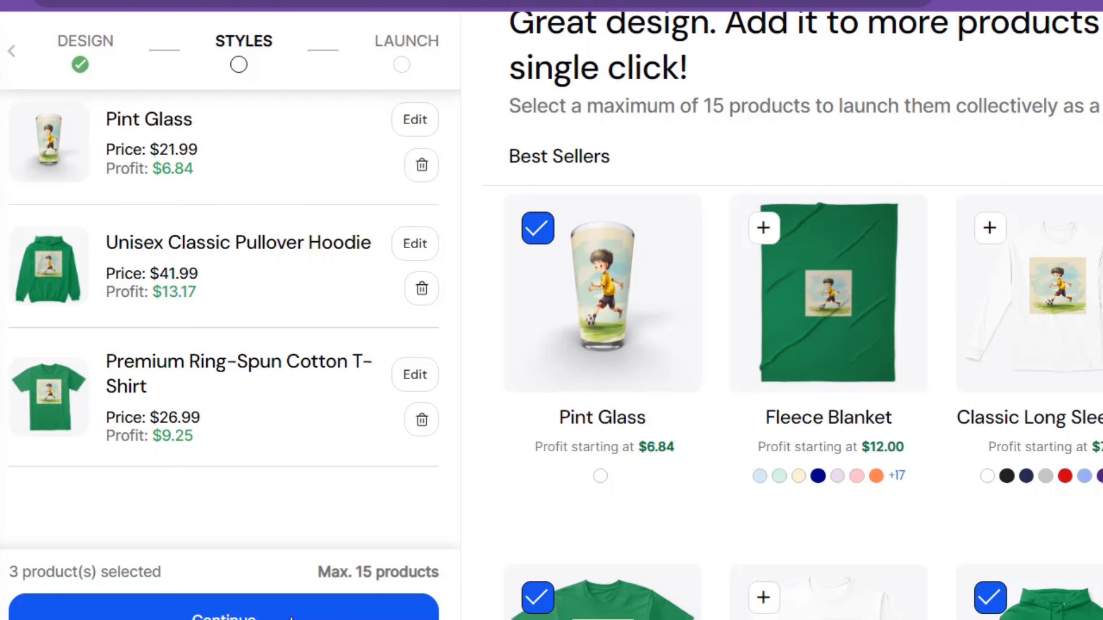
left_click(291, 616)
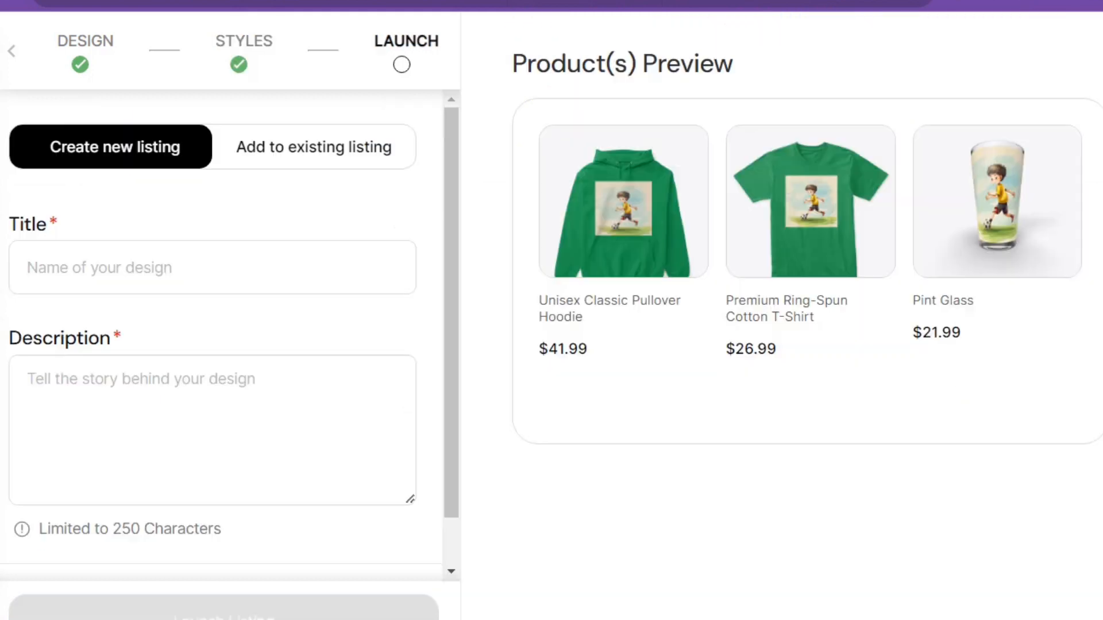
Title the new listing "Best unqiue design hoodie" and reuse the same text as its description
left_click(141, 267)
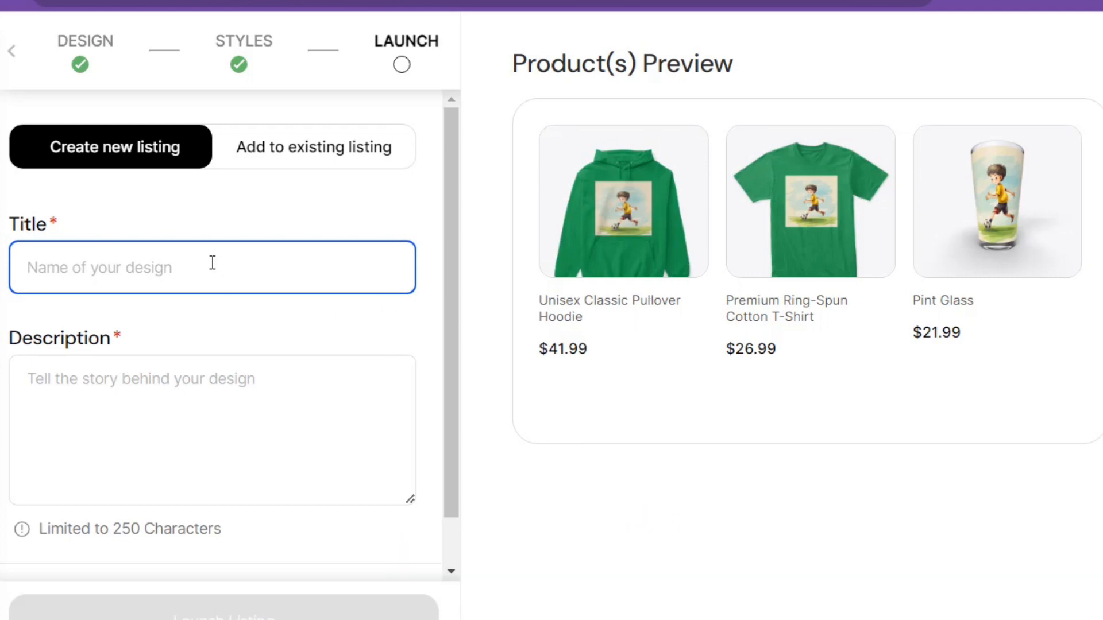
type("Best ungiue design hoodie")
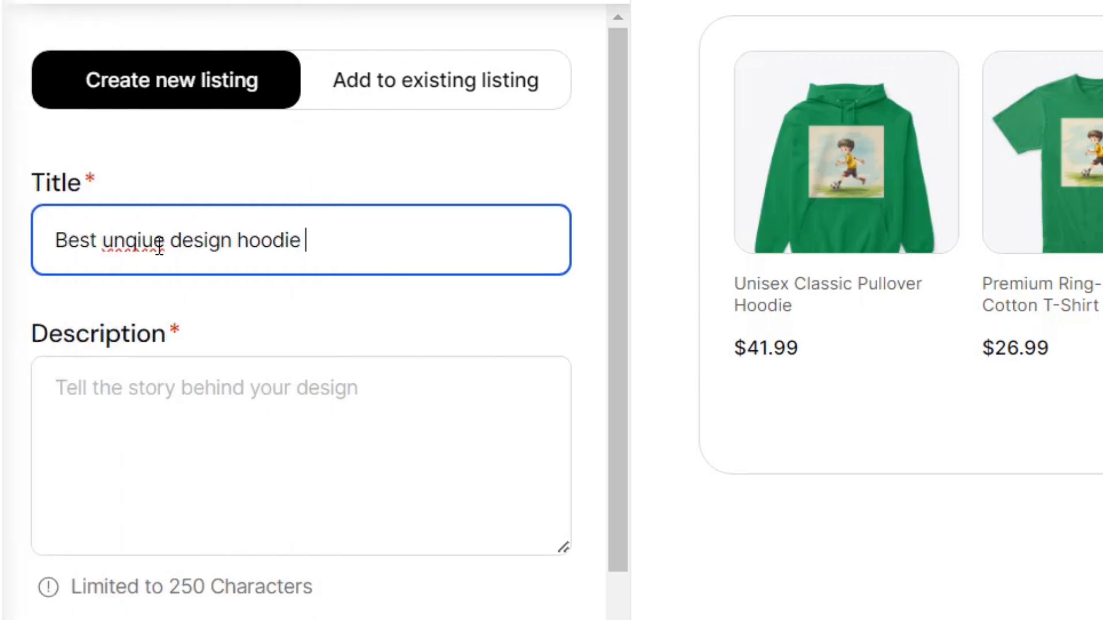
key("ctrl+a")
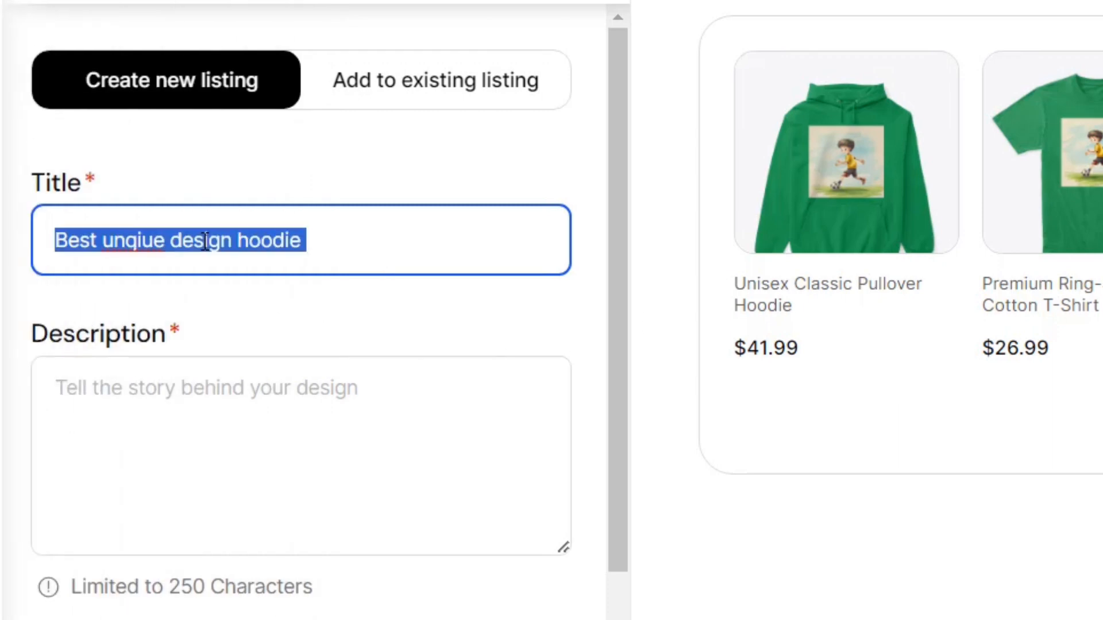
right_click(205, 241)
left_click(351, 337)
left_click(288, 398)
right_click(287, 399)
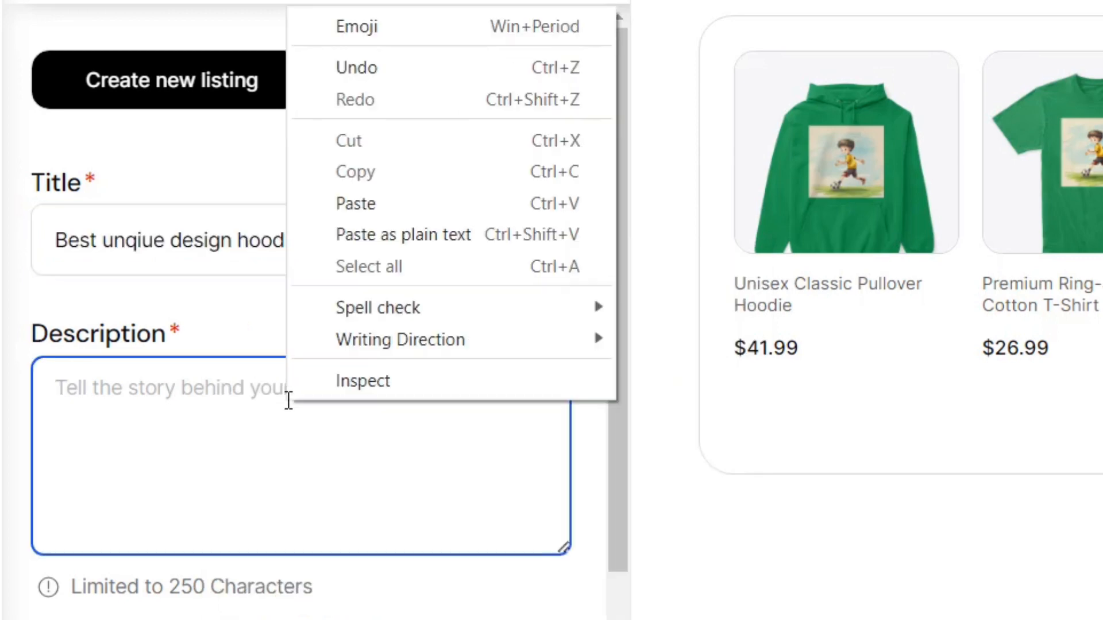
left_click(358, 205)
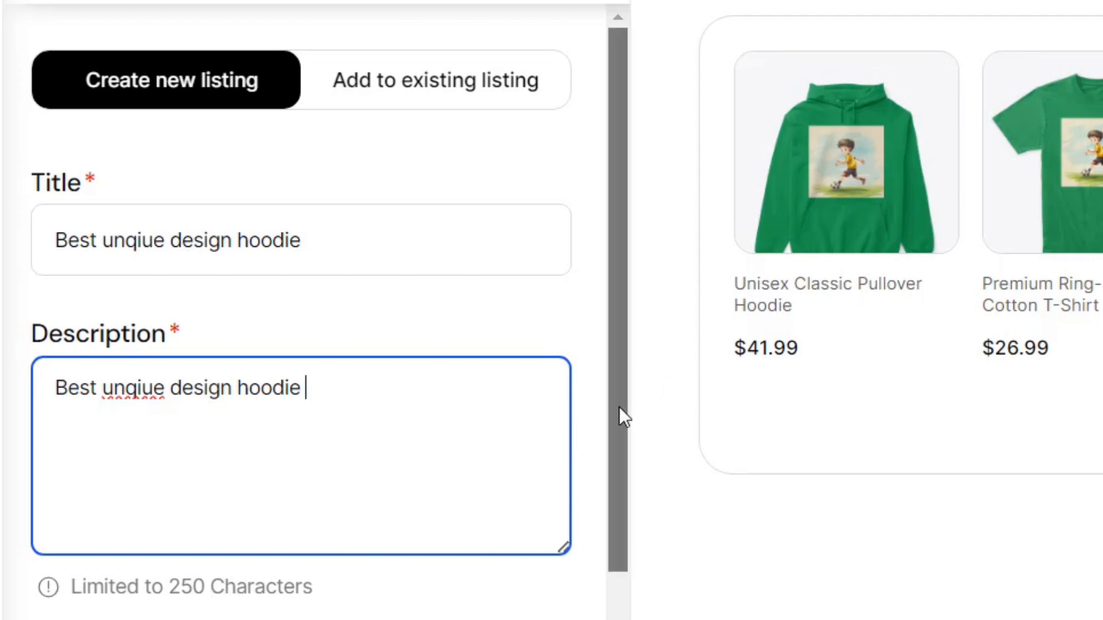
Launch the listing and open its live store page
scroll(619, 405, "down", 1)
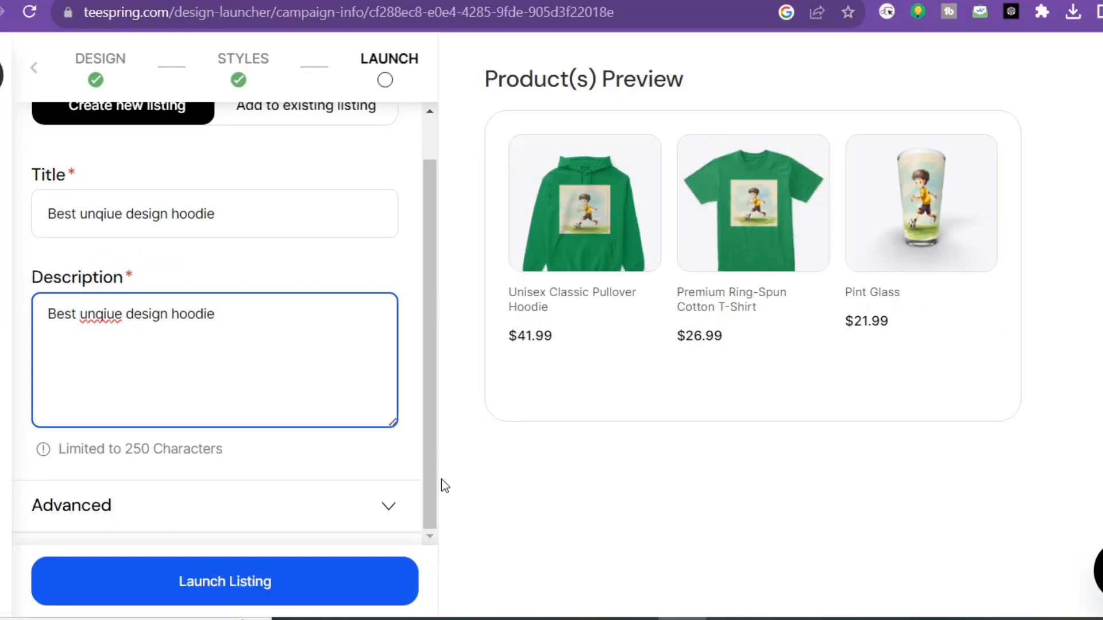
left_click(237, 586)
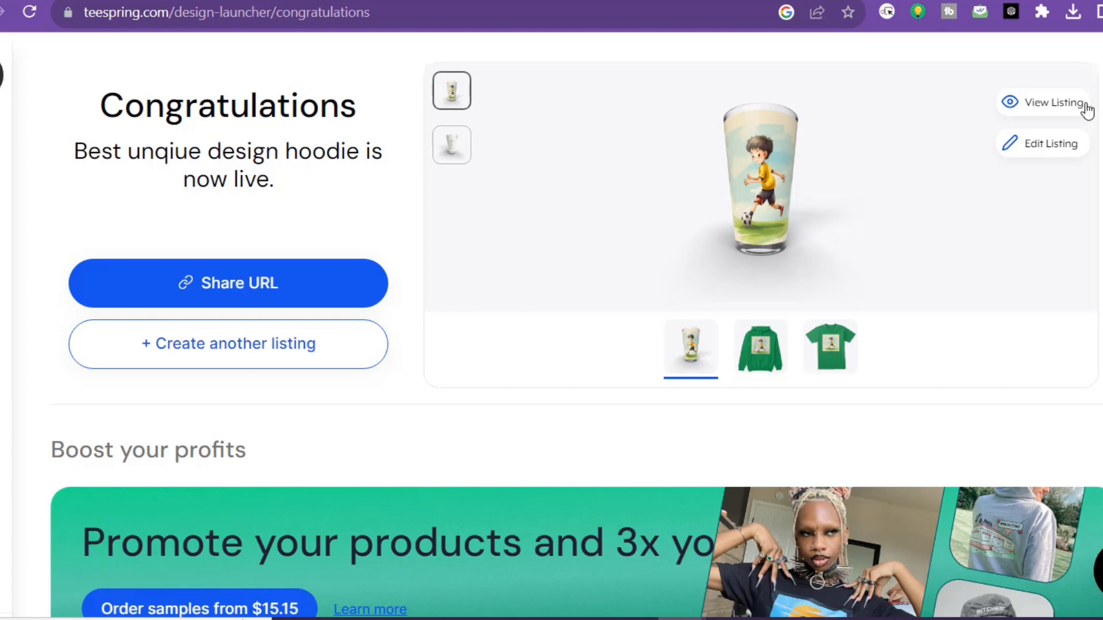
left_click(1046, 109)
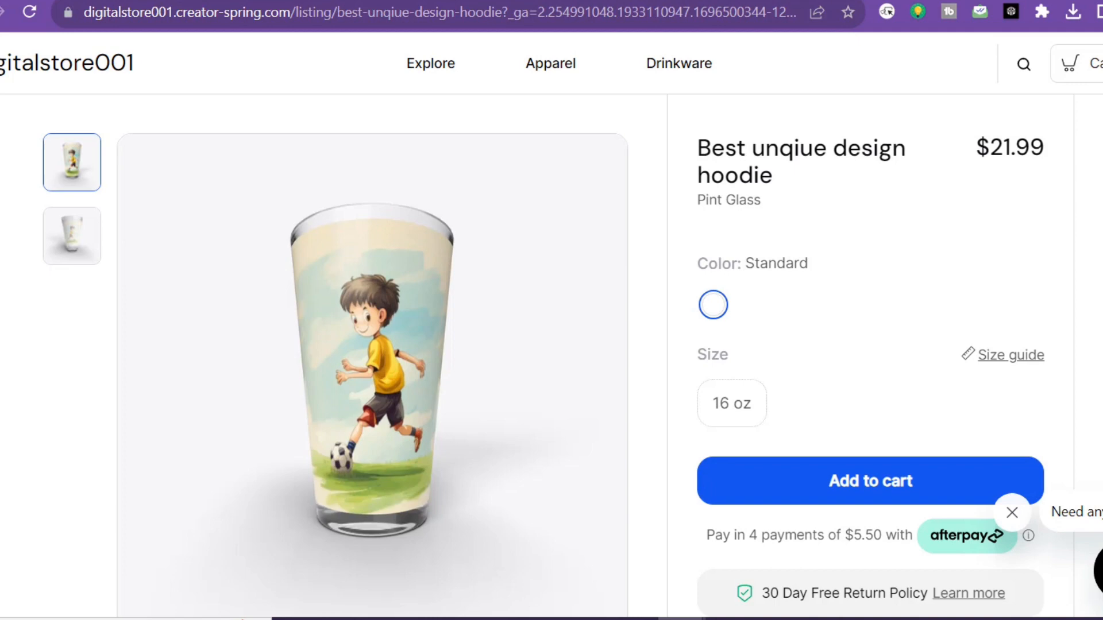
Open the Unisex Classic Pullover Hoodie from the listing's similar products and preview it in Carolina Blue
scroll(551, 344, "down", 5)
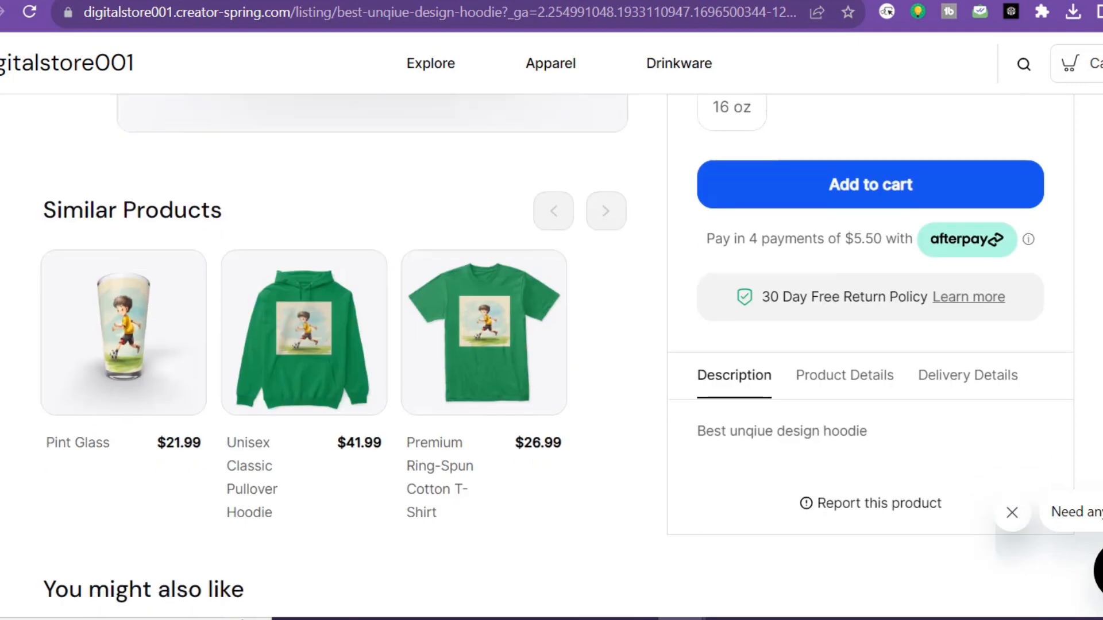
scroll(551, 345, "down", 2)
scroll(552, 345, "up", 3)
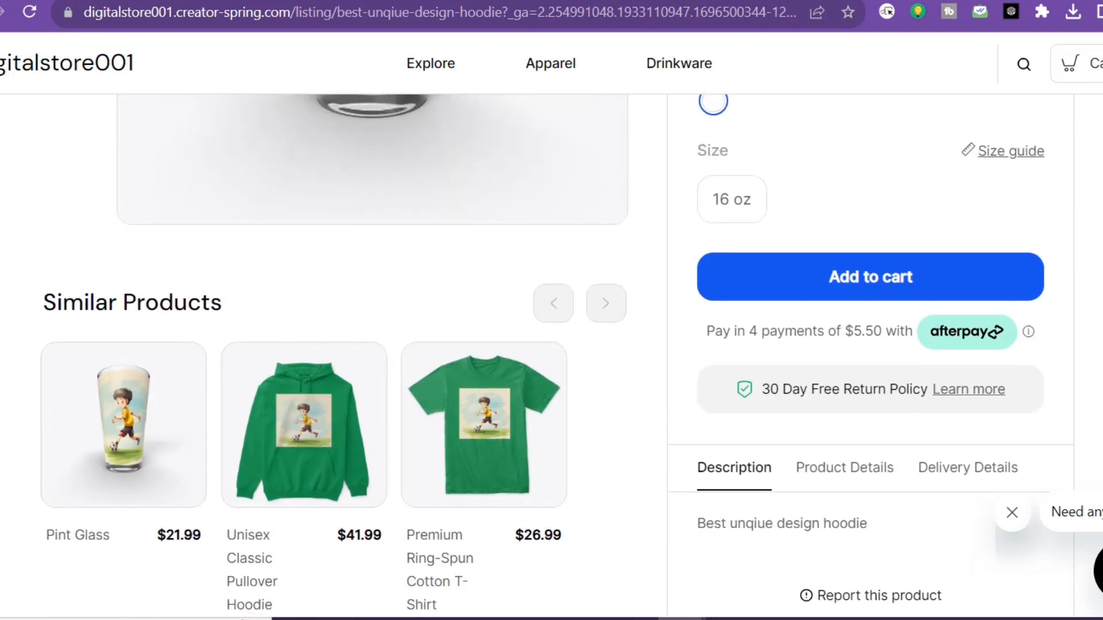
scroll(552, 345, "down", 3)
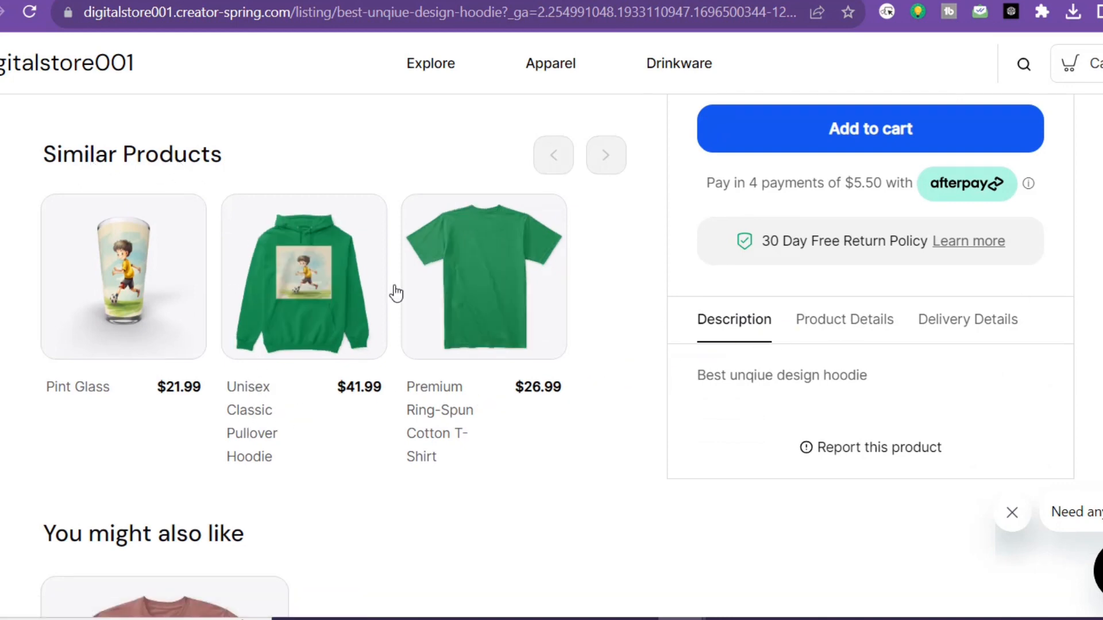
left_click(302, 290)
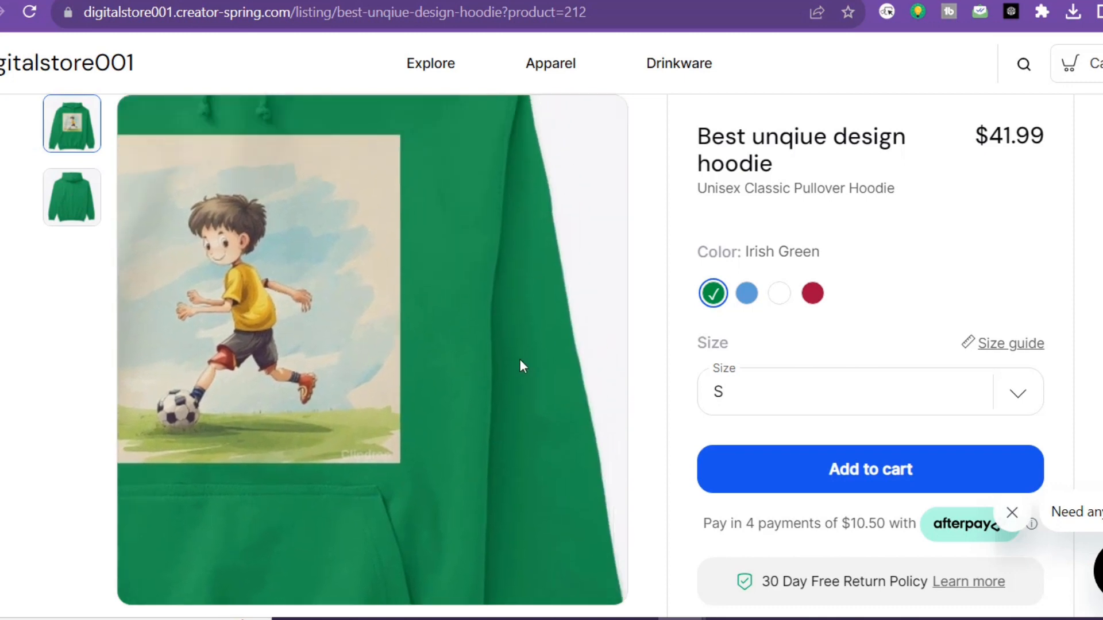
left_click(746, 299)
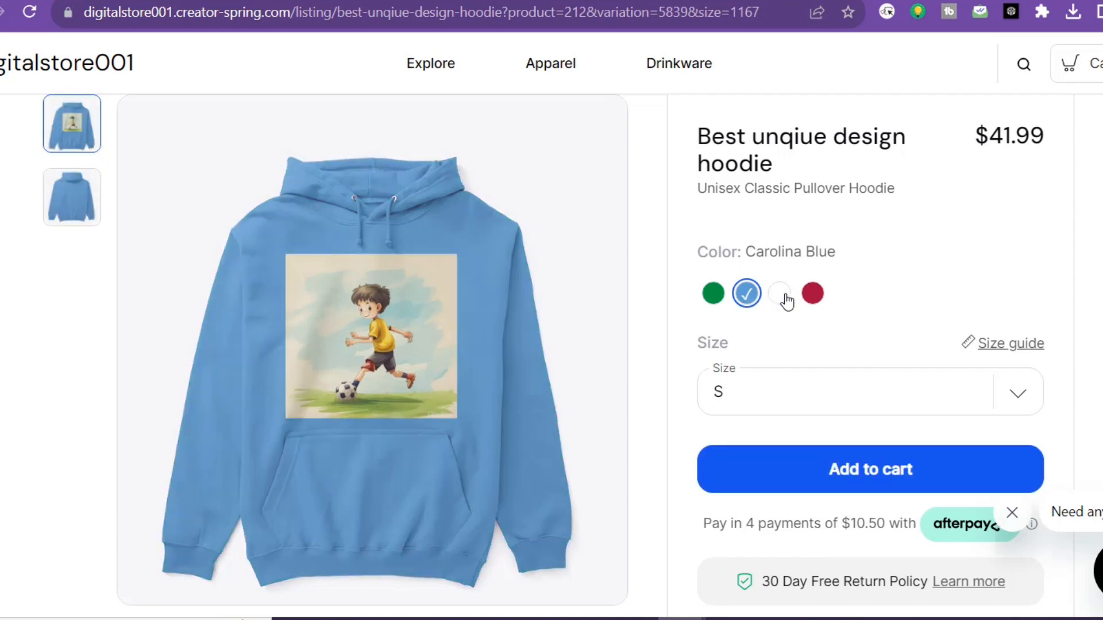
Look through the rest of the hoodie's store page and check its available sizes, leaving the size unchanged
scroll(890, 428, "down", 1)
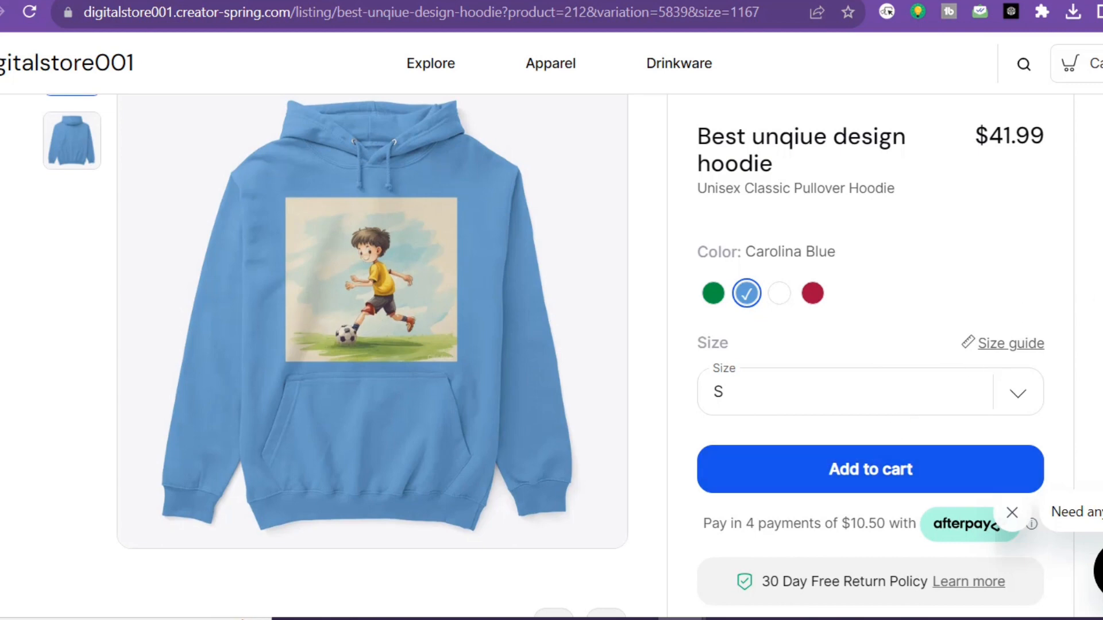
scroll(551, 344, "down", 8)
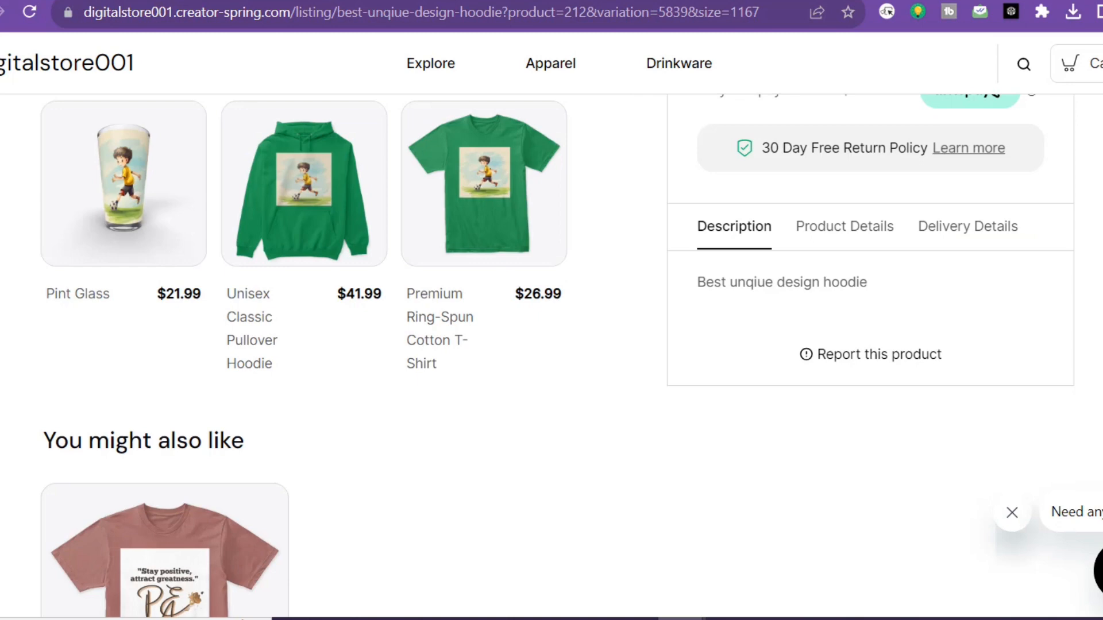
scroll(551, 345, "up", 8)
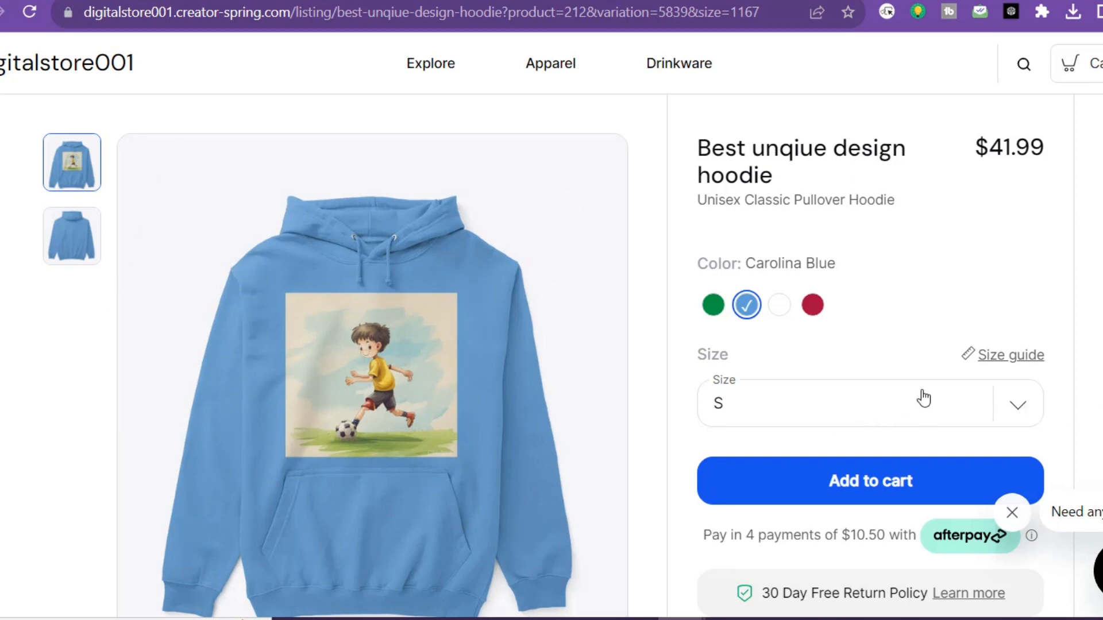
left_click(1018, 409)
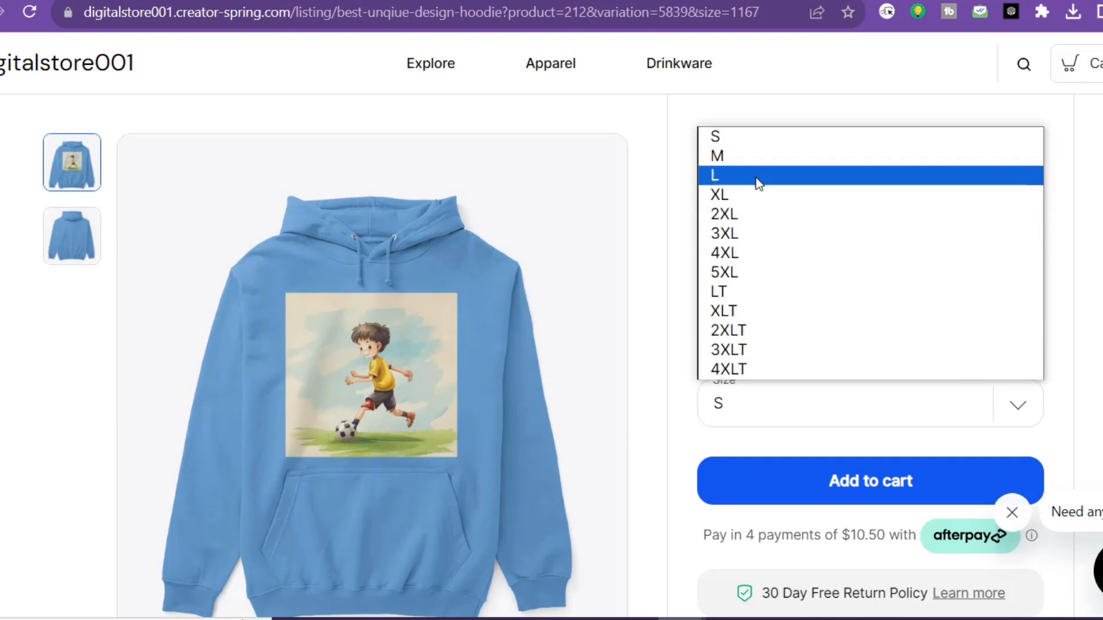
key("Escape")
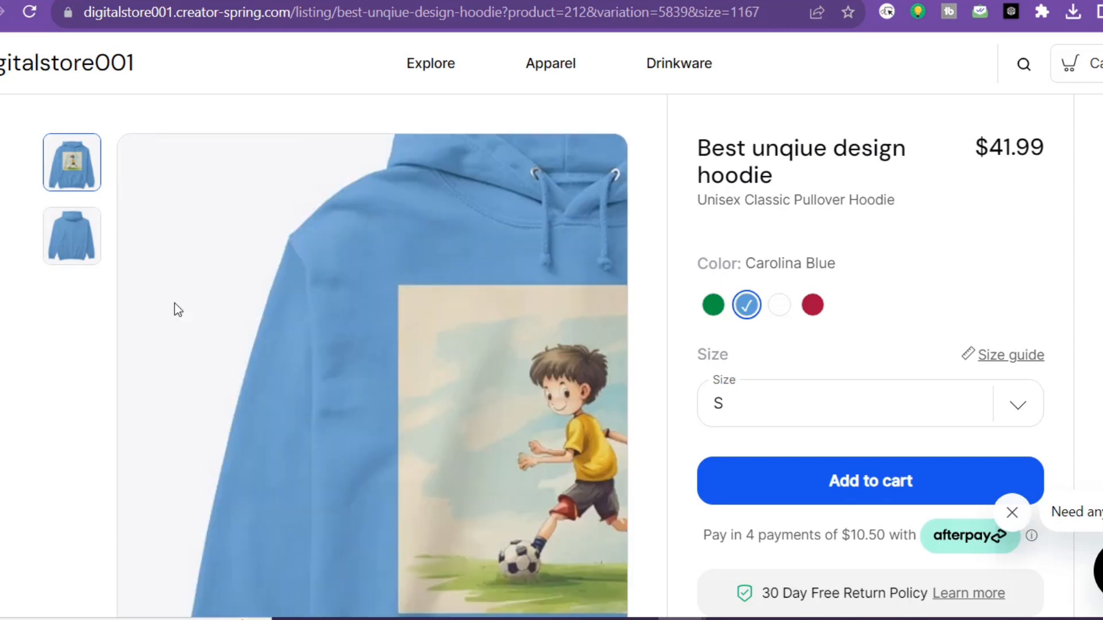
Switch to the Clipdrop Stable Doodle page and return to the grid of generated football images
key("ctrl+Tab")
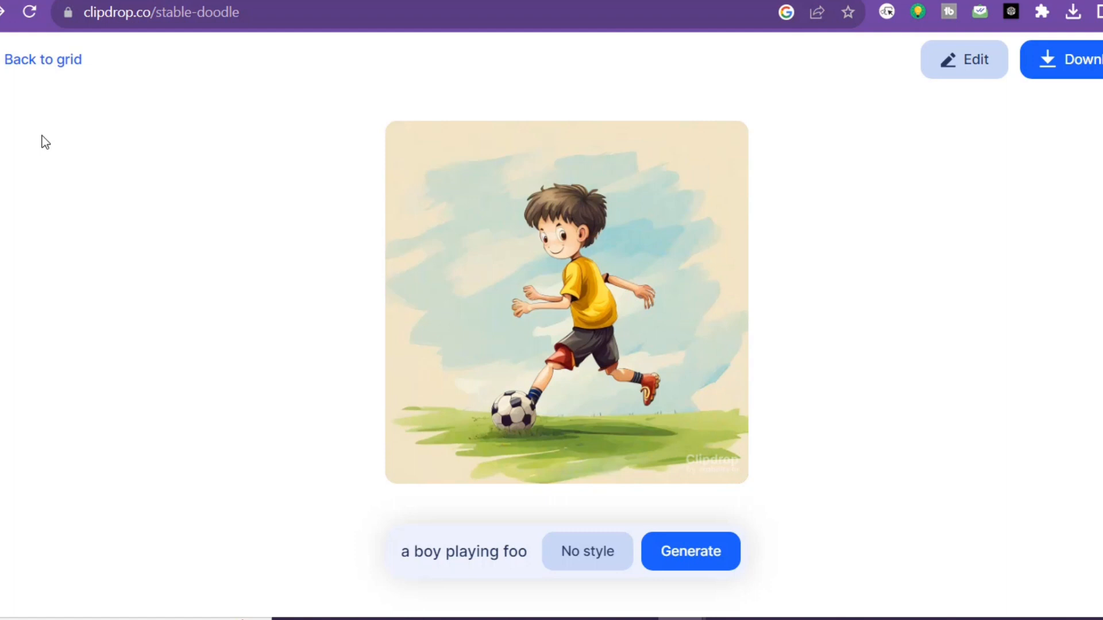
left_click(26, 64)
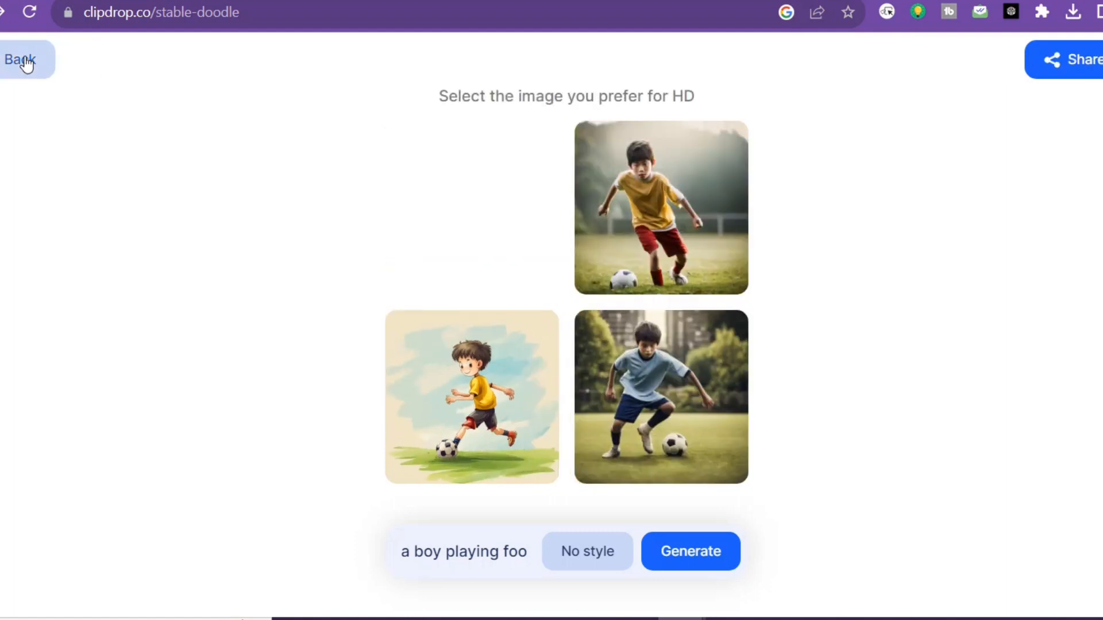